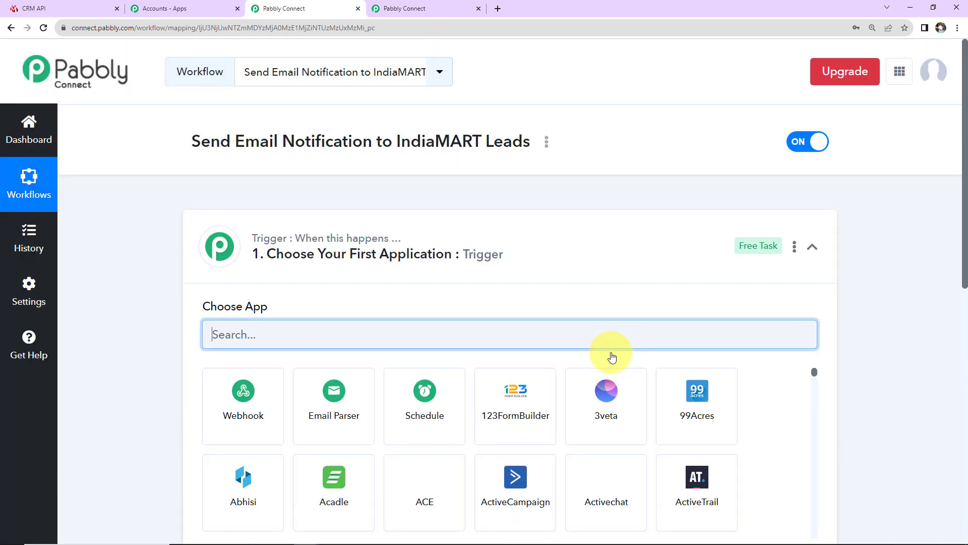
Set IndiaMART as the workflow's trigger app with New Leads as the trigger event.
click(811, 248)
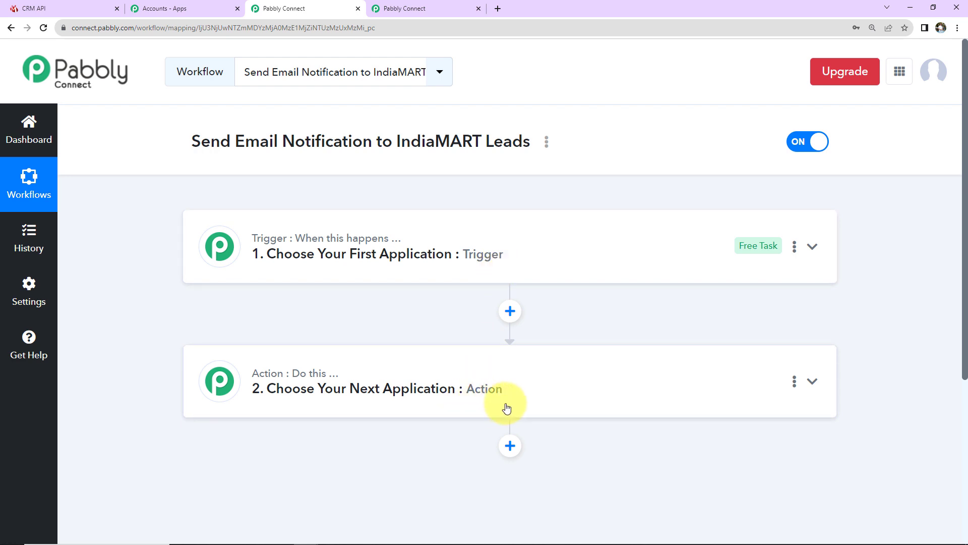
click(529, 259)
click(474, 334)
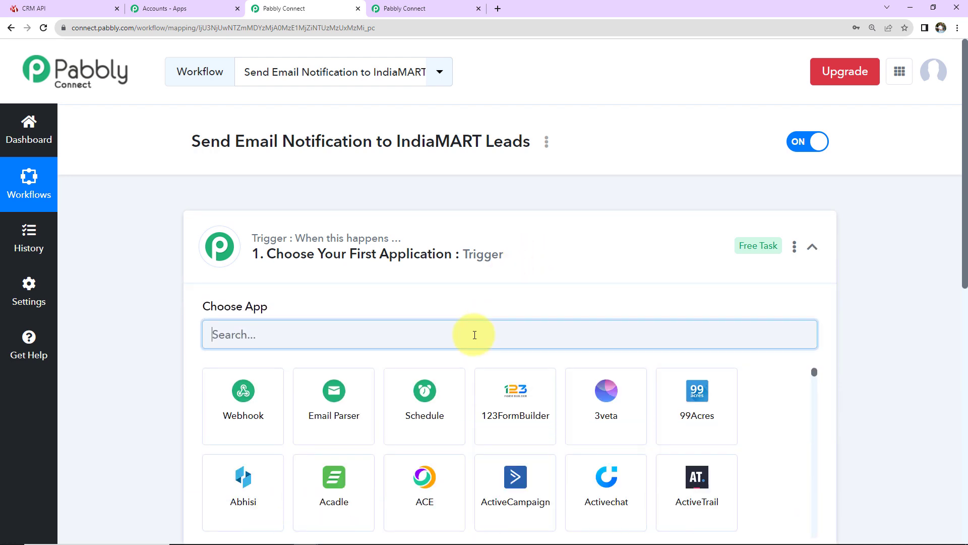
text(India)
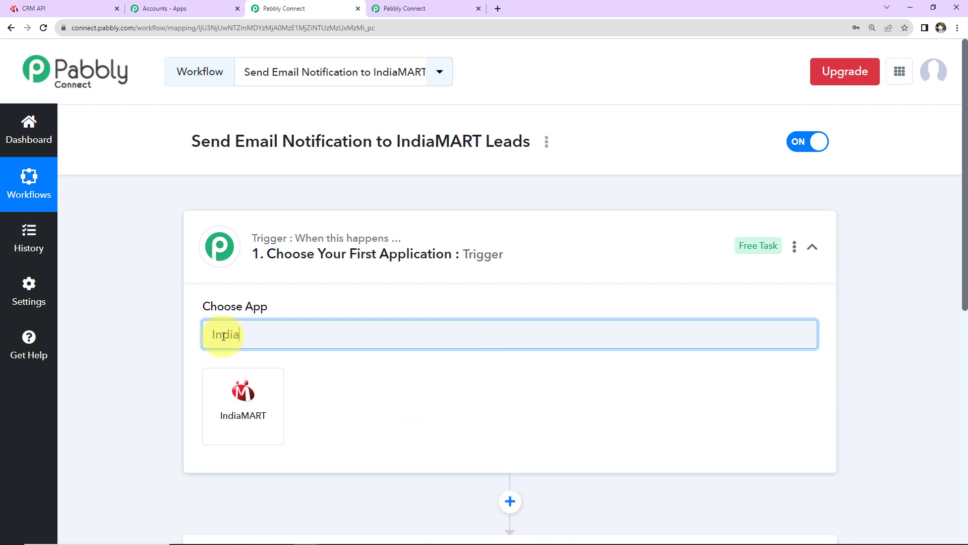
click(221, 406)
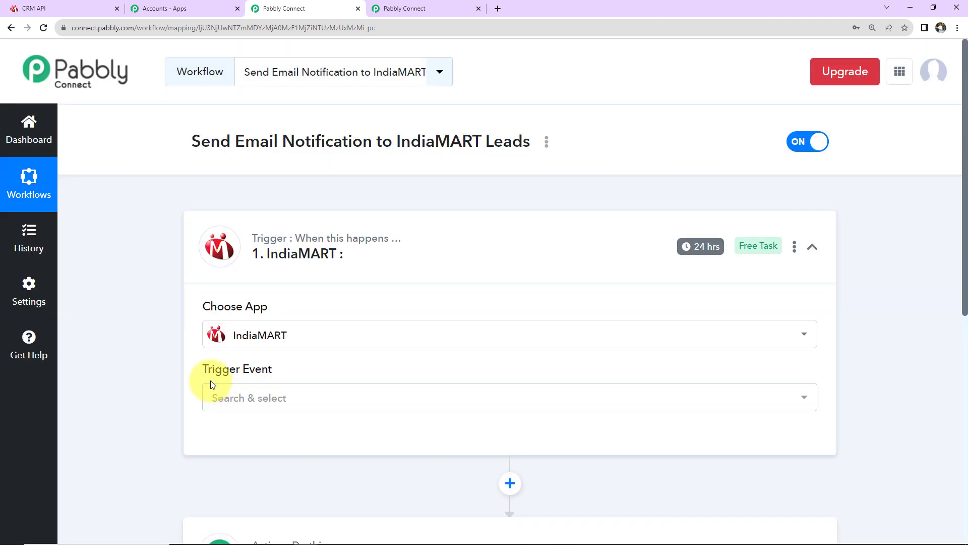
click(256, 398)
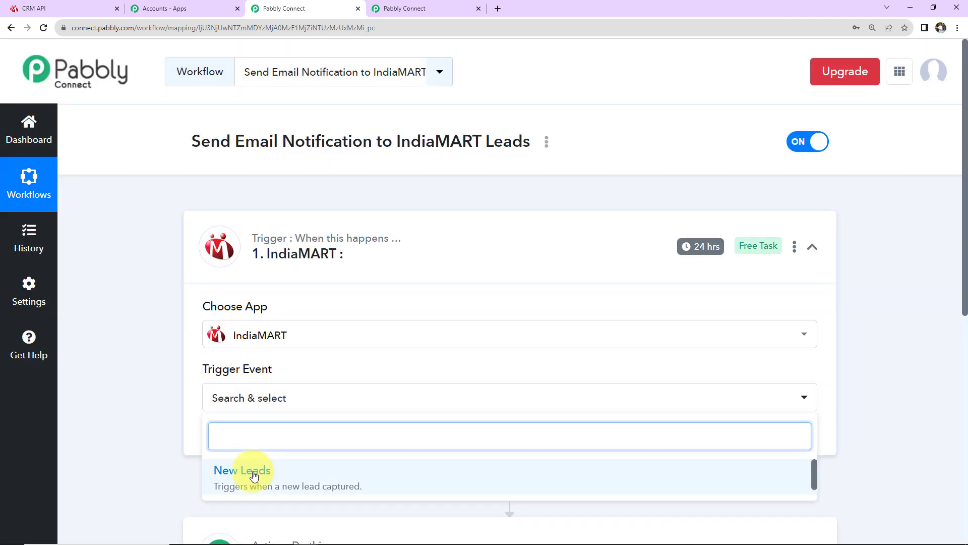
click(240, 528)
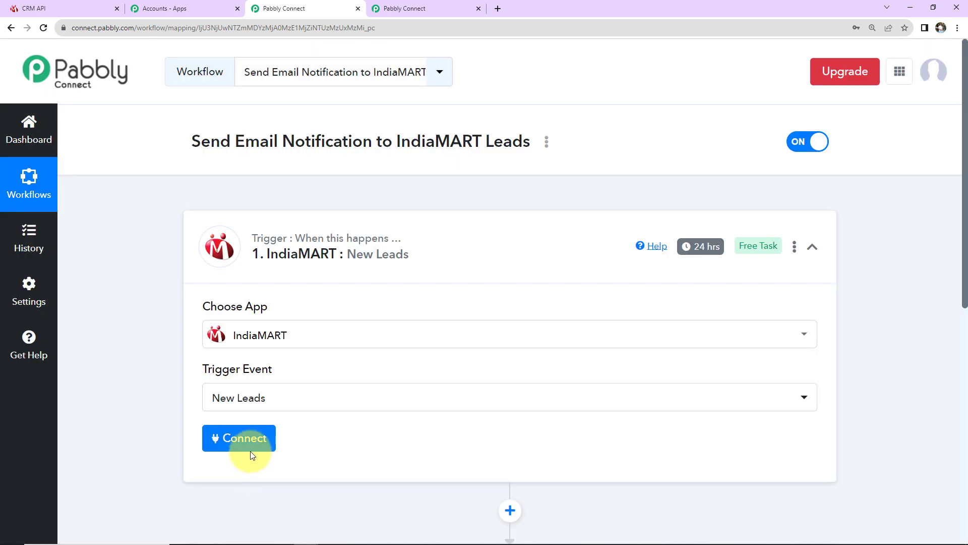
mouse_move(700, 252)
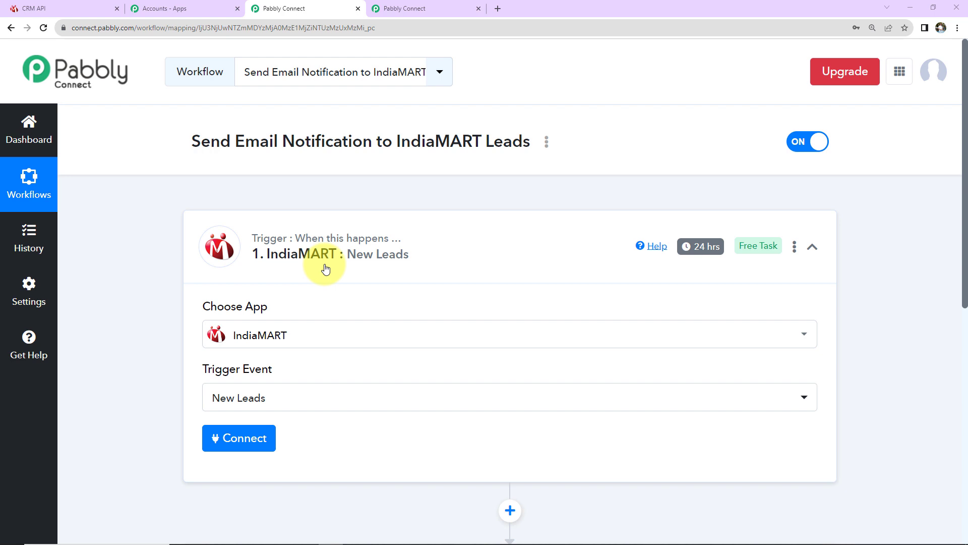
Start adding a new IndiaMART connection and open the CRM API key page from the IndiaMART seller account settings.
click(253, 440)
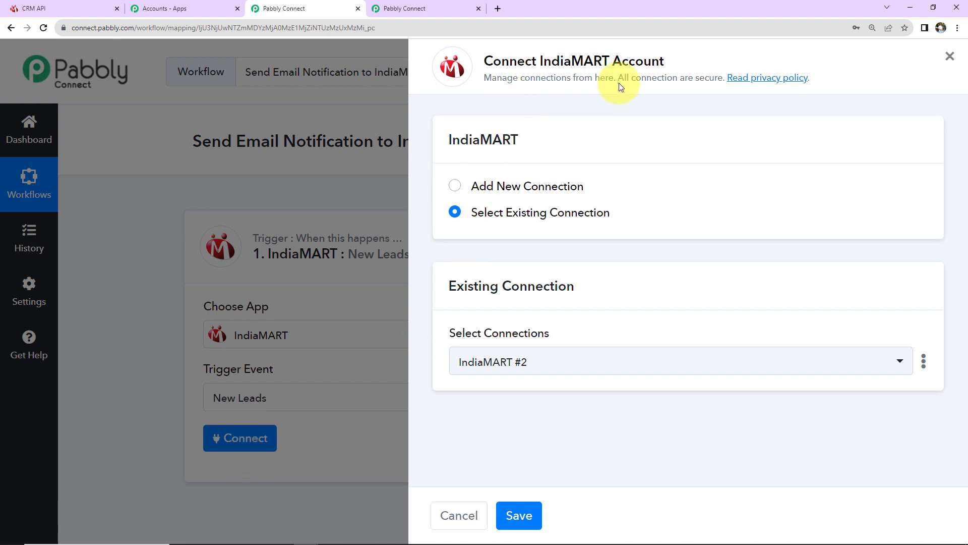
click(455, 186)
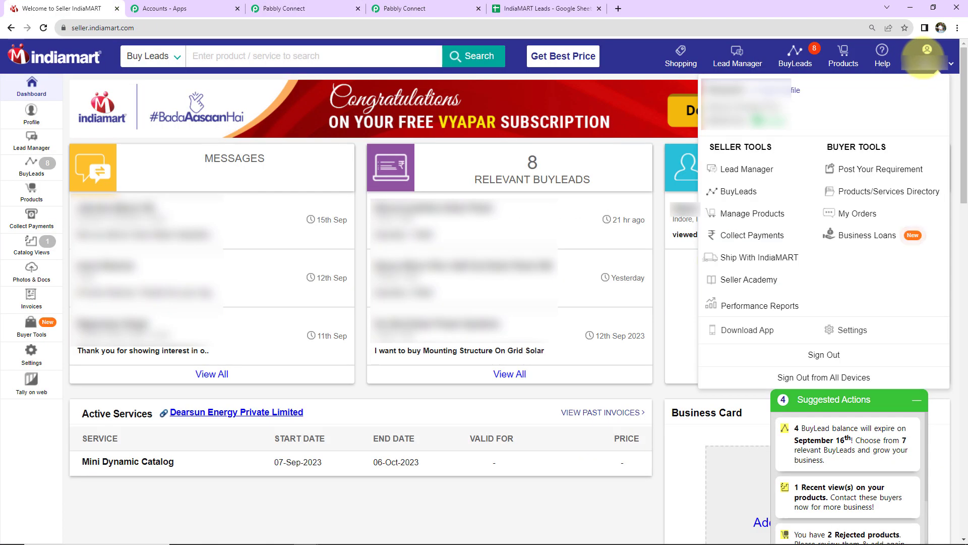
click(851, 334)
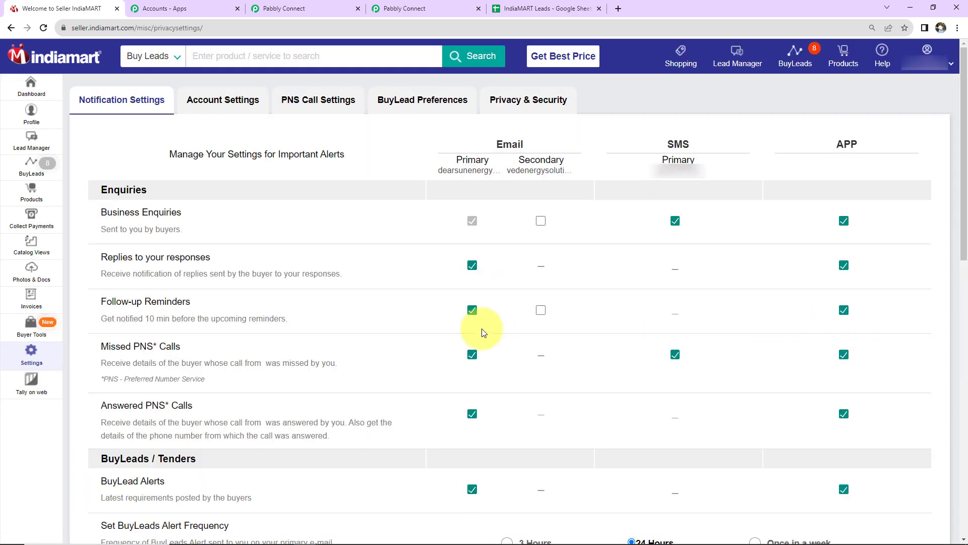
click(225, 102)
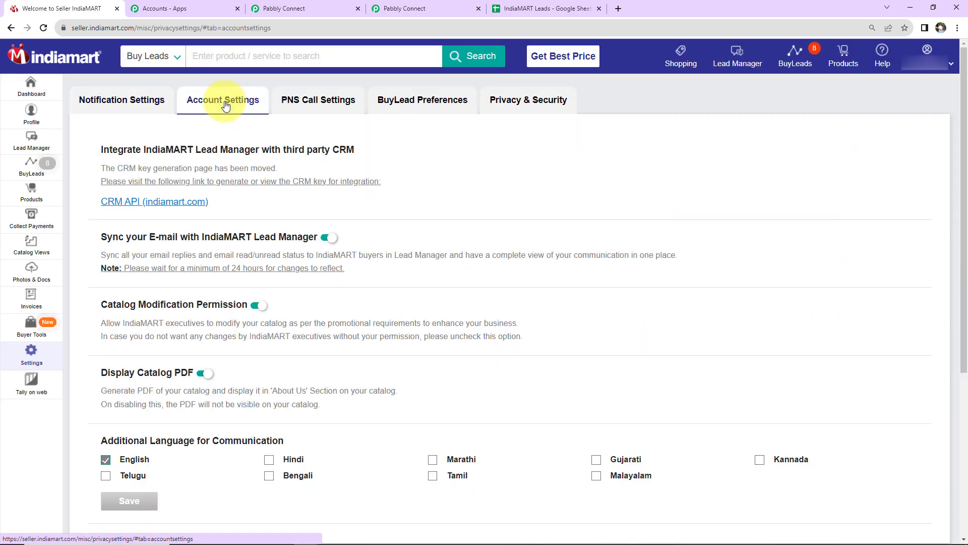
click(120, 203)
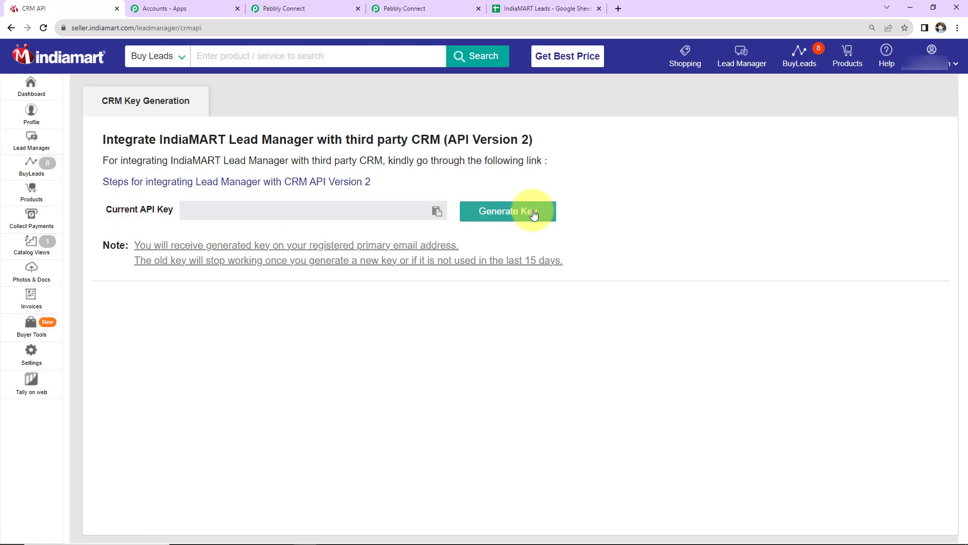
Back in Pabbly Connect, paste the CRM key into the new IndiaMART connection and save it.
click(278, 6)
click(560, 364)
key(ctrl+v)
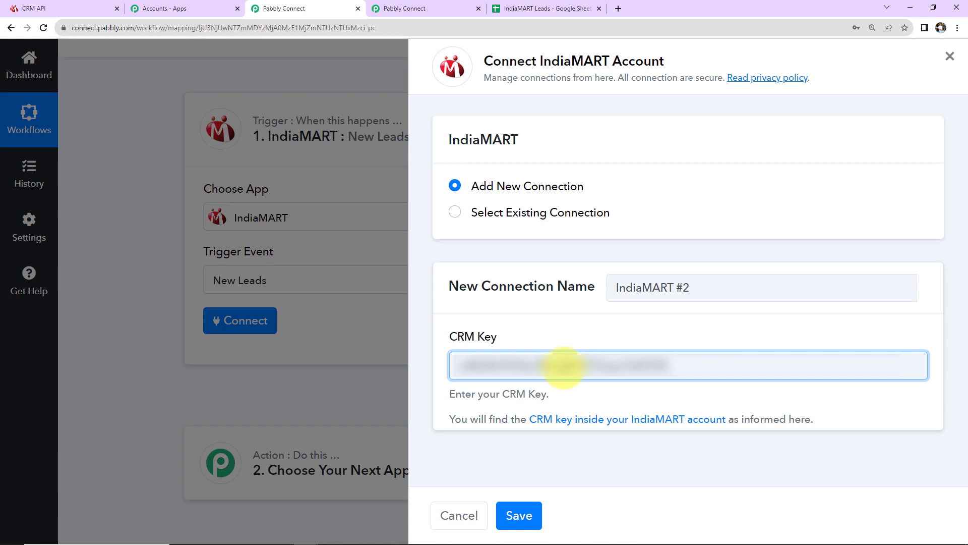
click(524, 516)
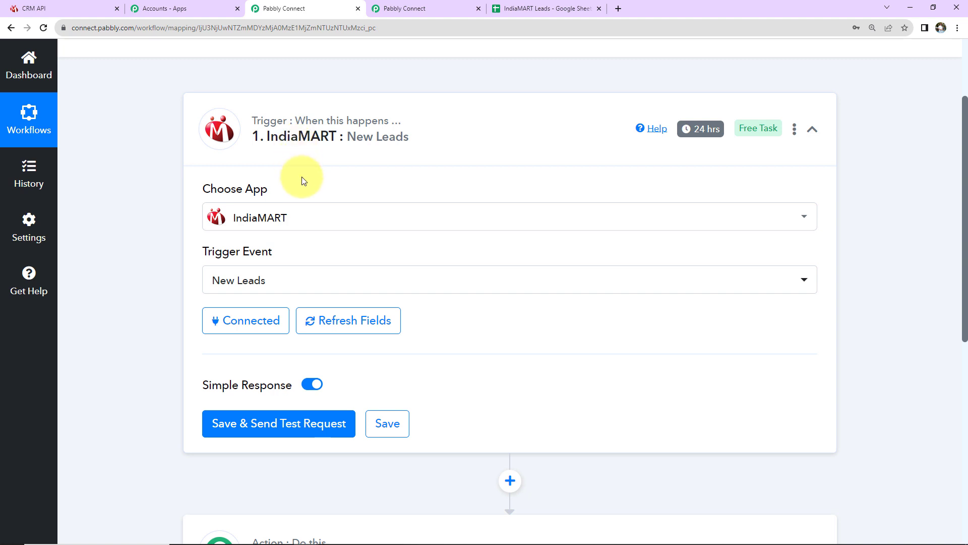
Save the IndiaMART trigger with Simple Response enabled and send a test request.
scroll(305, 189, down, 2)
click(285, 313)
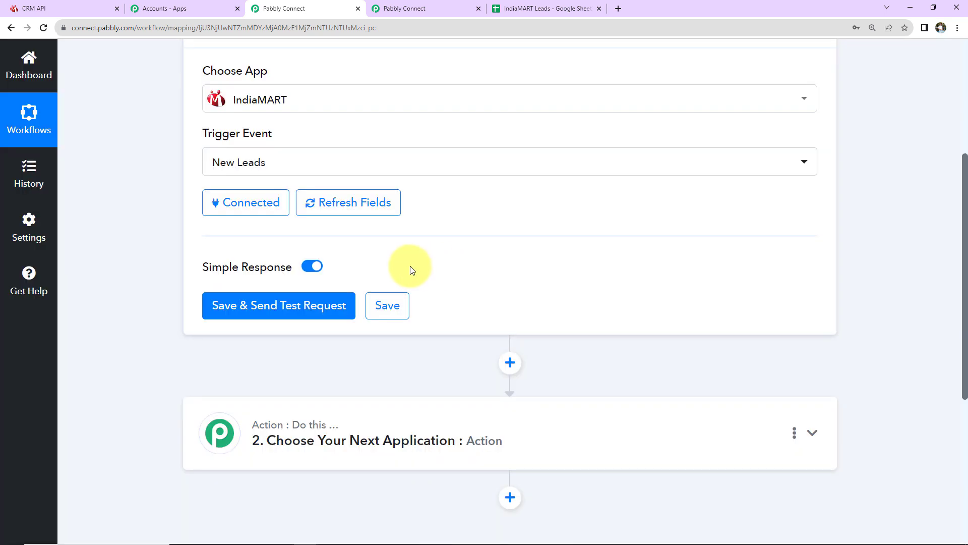
click(298, 308)
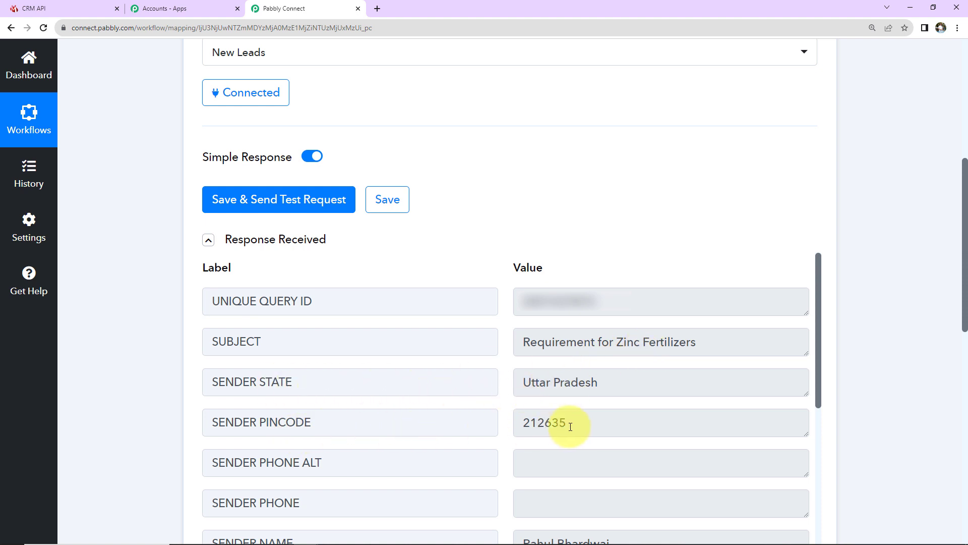
Examine the lead details in the trigger's received response, from the sender's contact fields to the query product and message.
scroll(654, 428, down, 5)
scroll(651, 431, down, 3)
scroll(580, 418, up, 3)
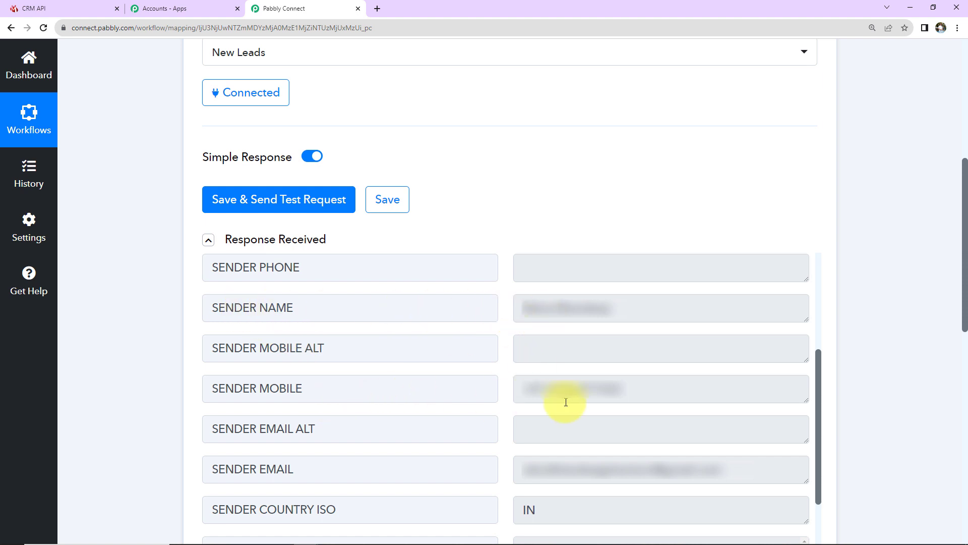
scroll(658, 421, down, 3)
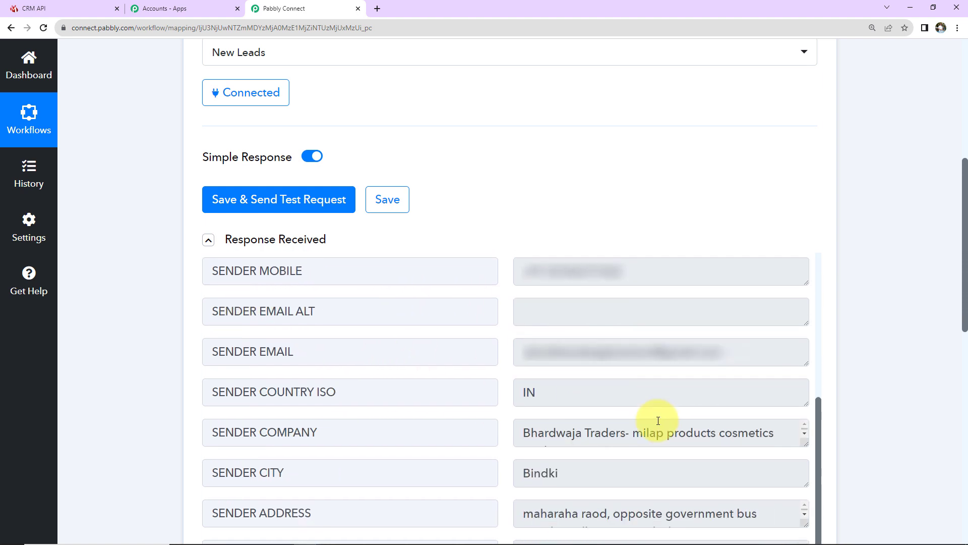
scroll(658, 460, up, 3)
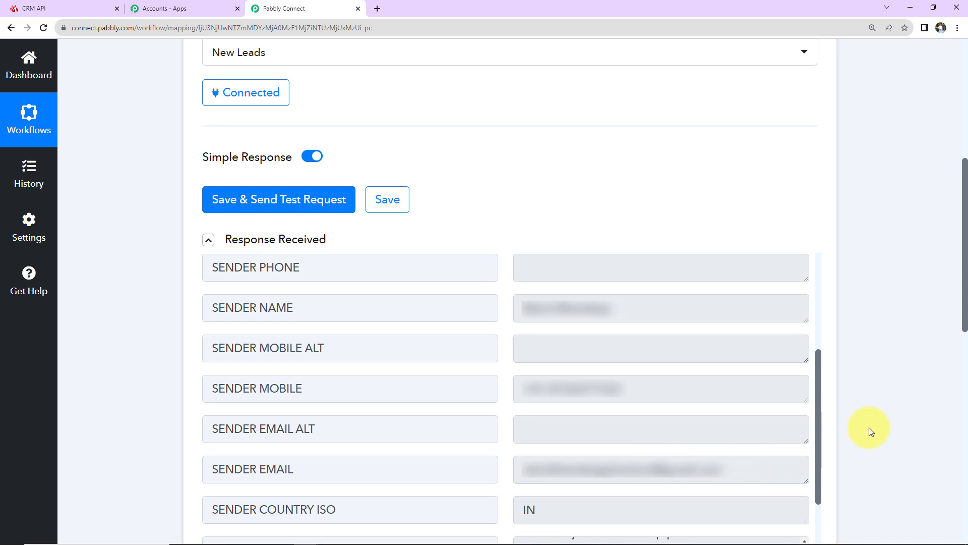
scroll(858, 419, down, 5)
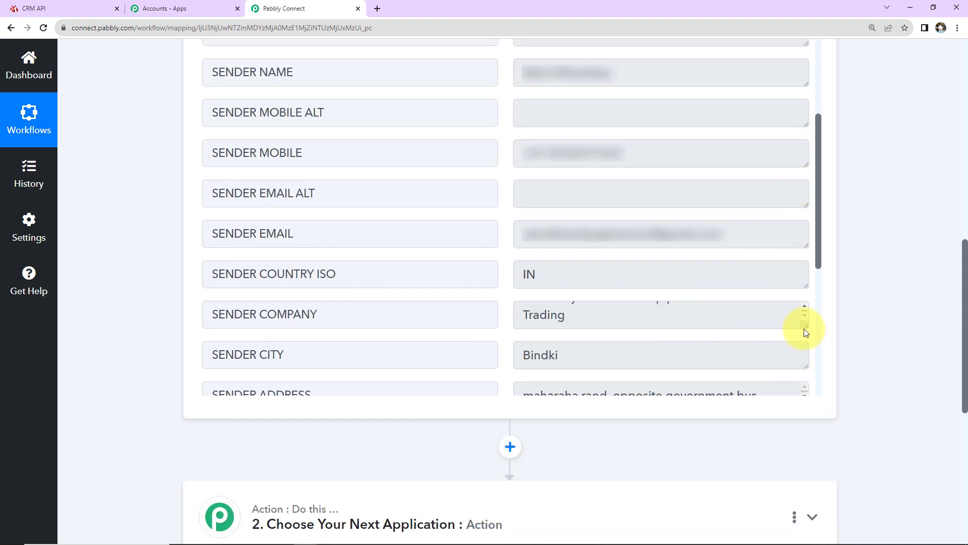
drag(805, 327, 805, 364)
scroll(718, 349, down, 3)
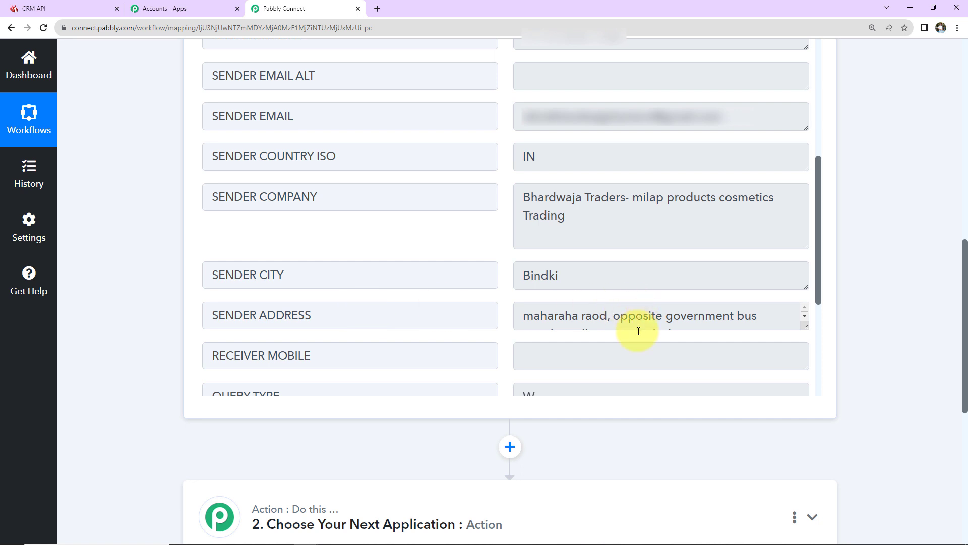
scroll(638, 330, down, 3)
scroll(640, 335, down, 3)
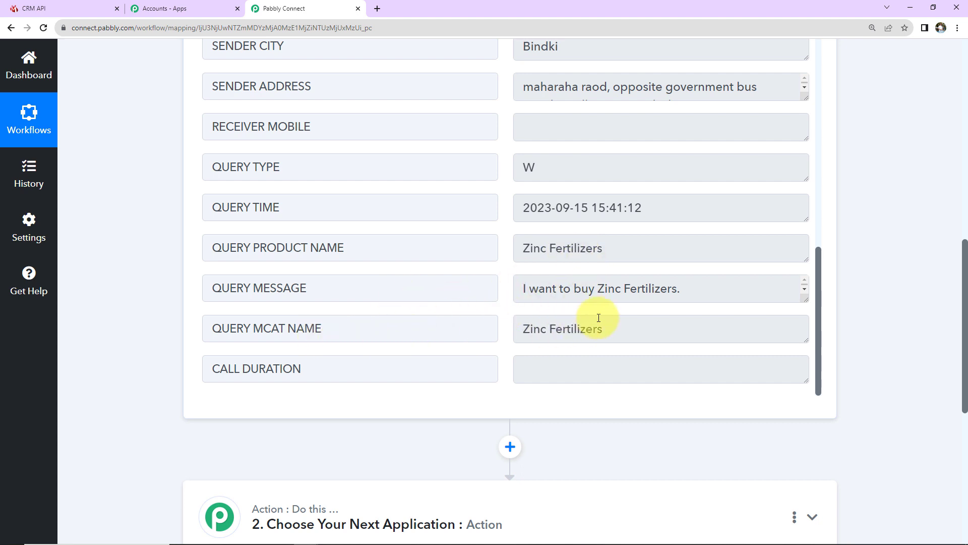
scroll(599, 318, down, 2)
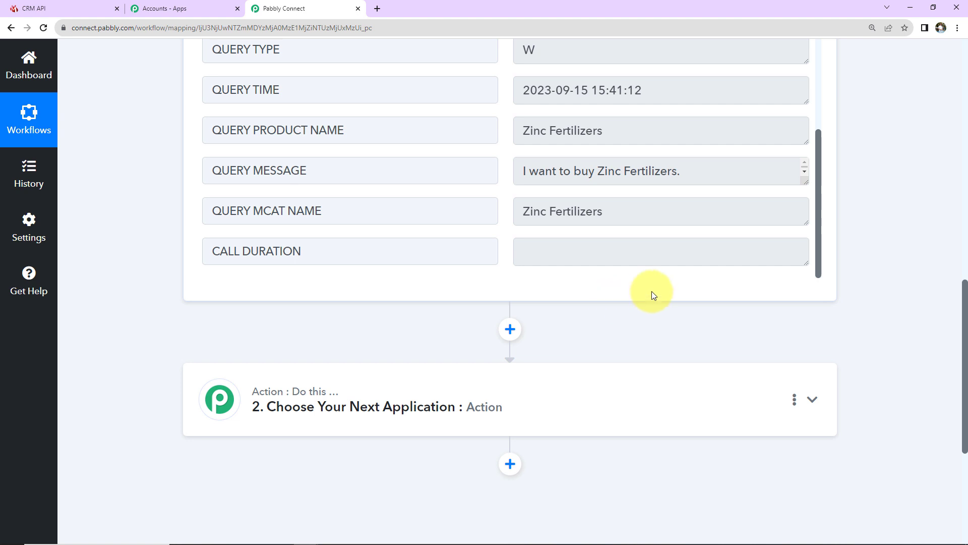
Set Gmail as the workflow's action app with Send Email as the action event.
scroll(655, 290, down, 5)
click(392, 157)
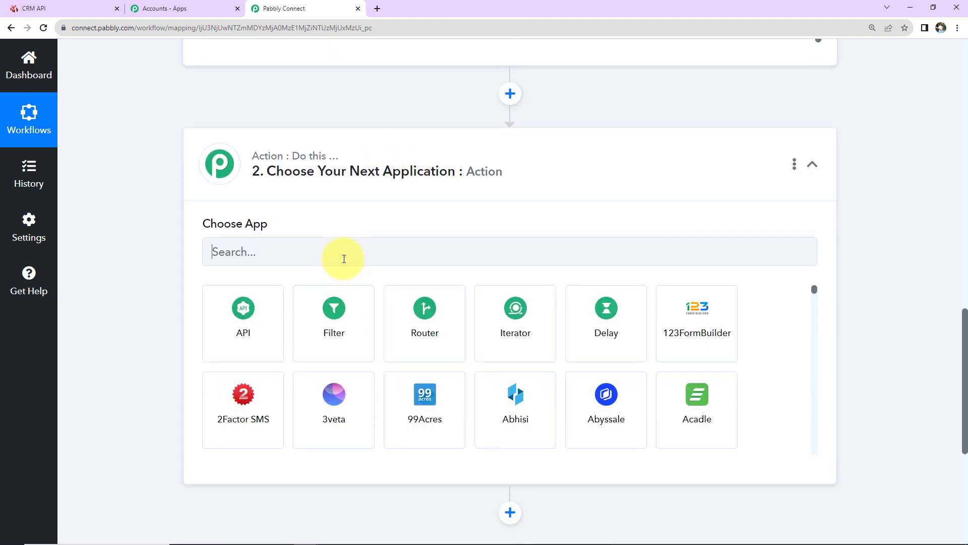
click(343, 256)
text(gmail)
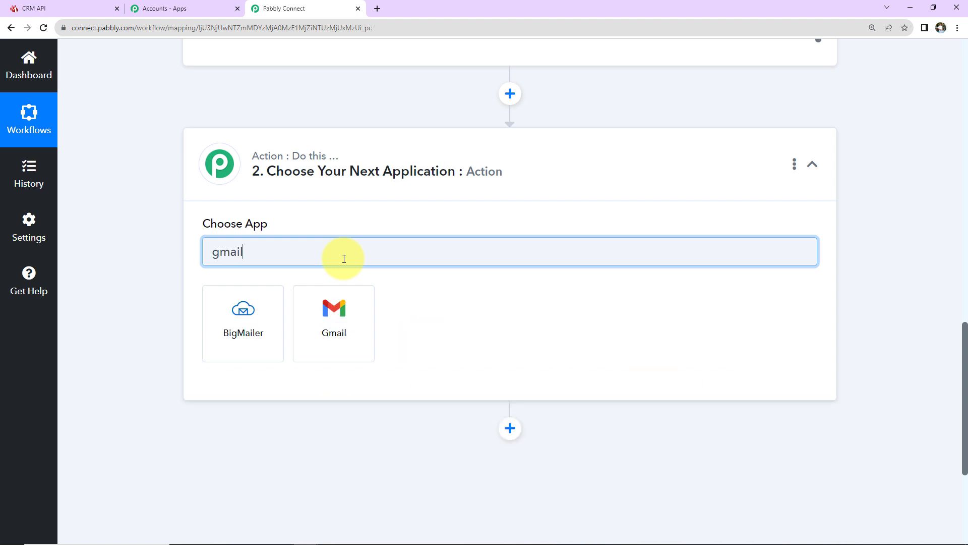
click(357, 328)
click(292, 317)
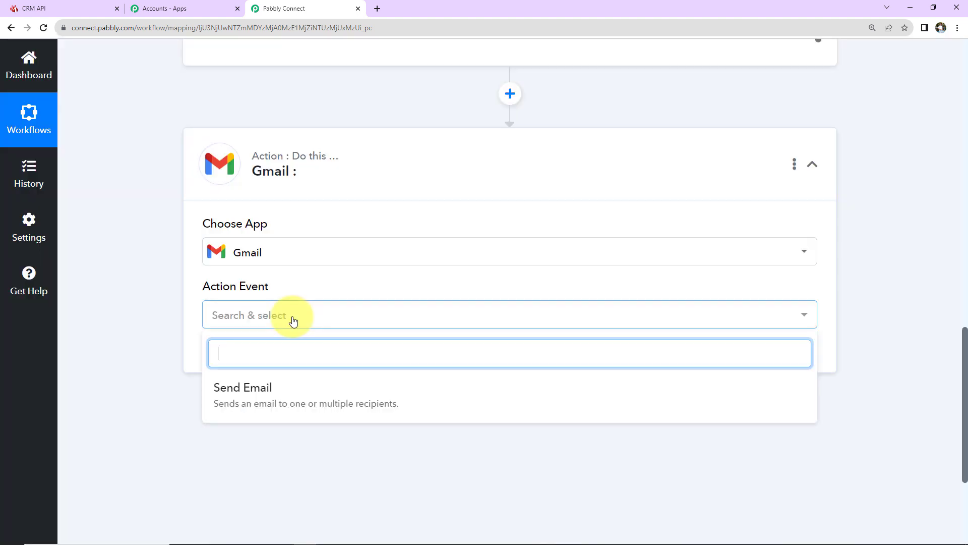
click(283, 389)
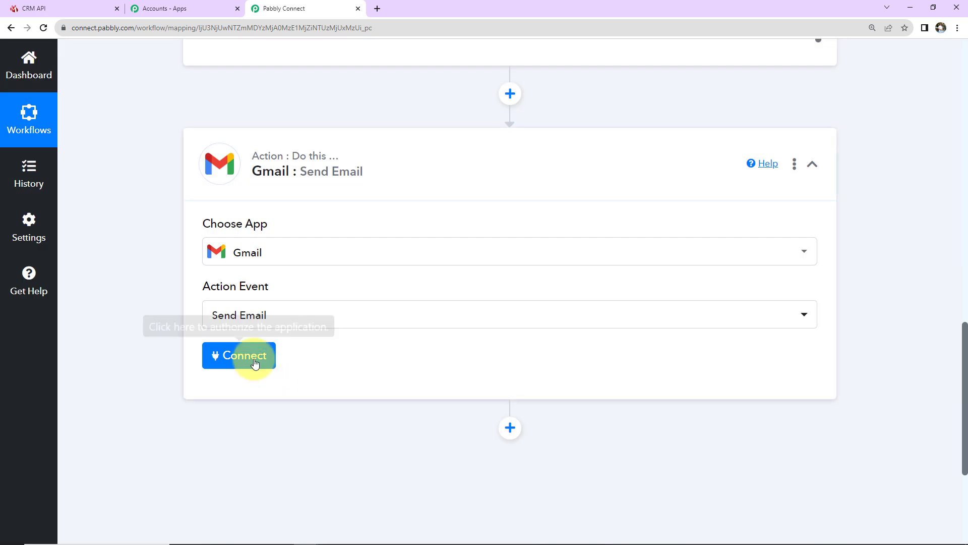
Add a new Gmail connection, choosing the Google account and allowing Pabbly Connect to access it.
click(252, 359)
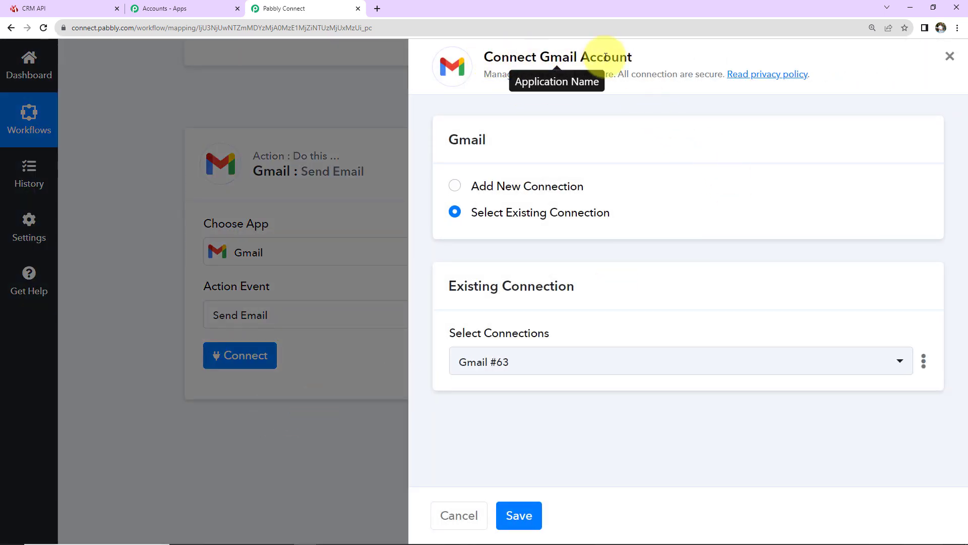
click(458, 188)
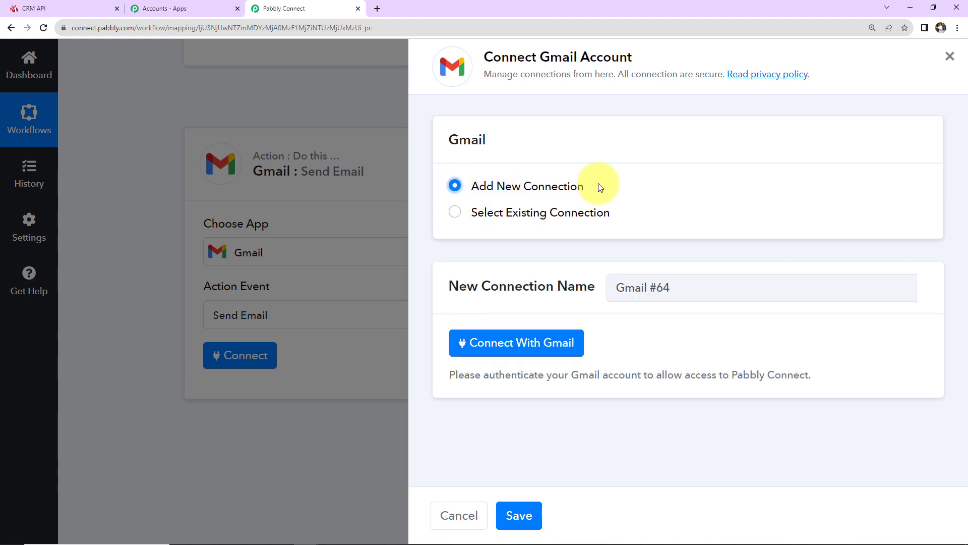
click(552, 342)
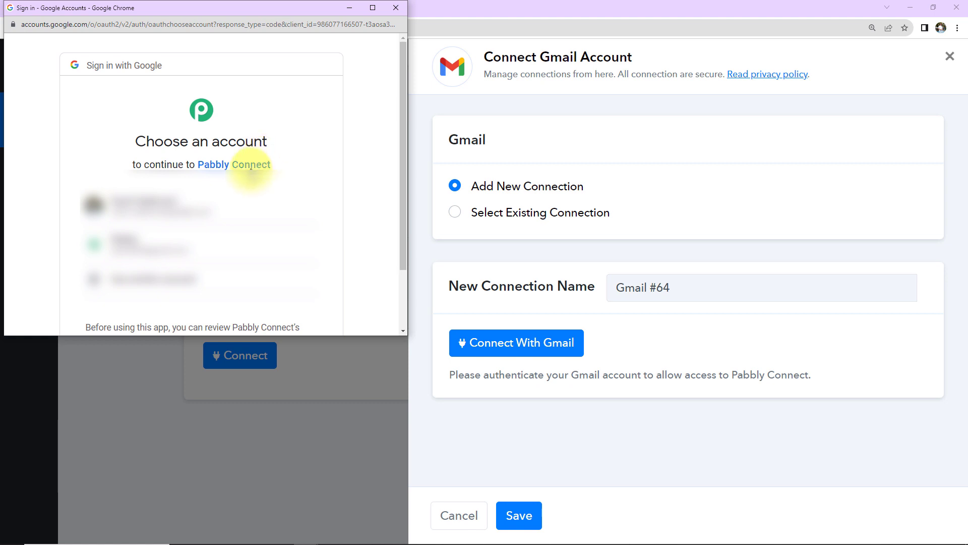
click(143, 206)
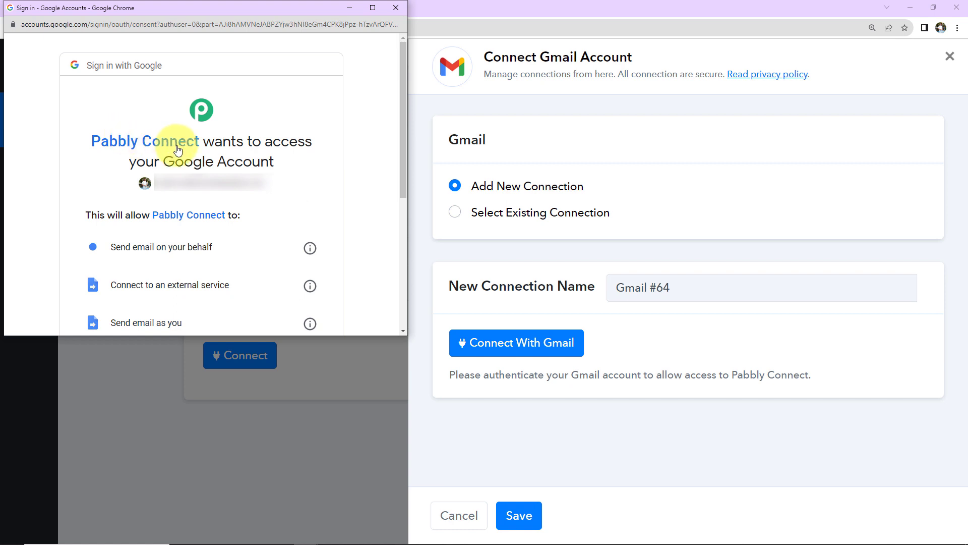
scroll(313, 201, down, 5)
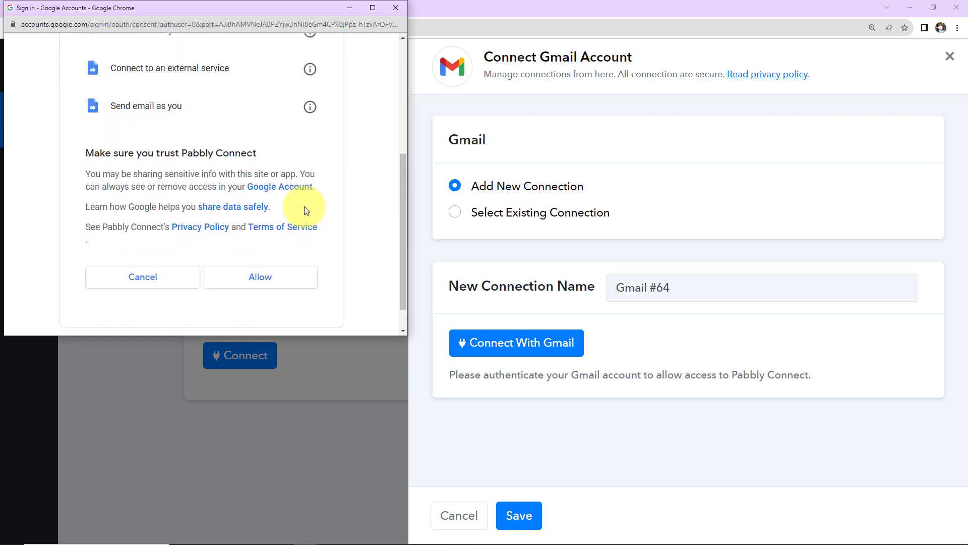
click(253, 244)
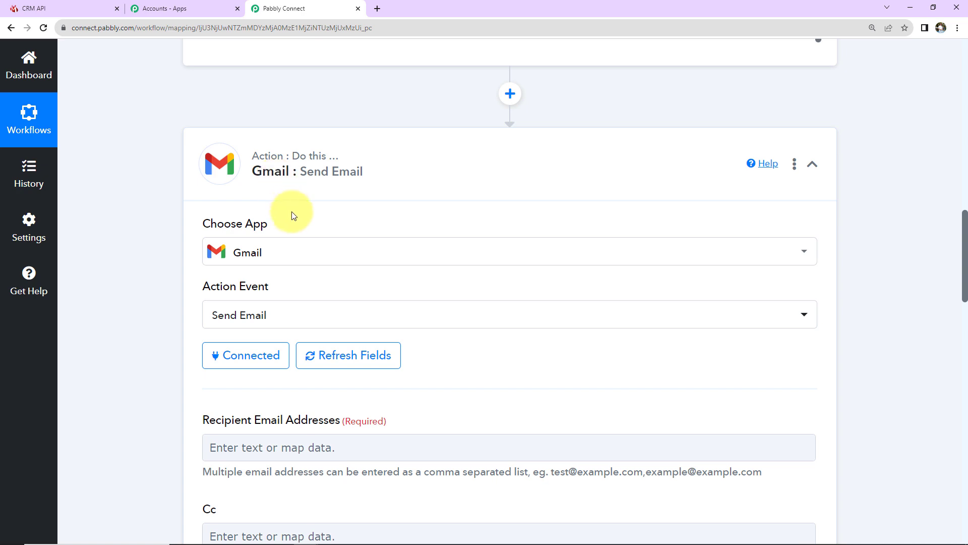
Map the IndiaMART lead's SENDER EMAIL field as the recipient email address.
scroll(465, 277, down, 7)
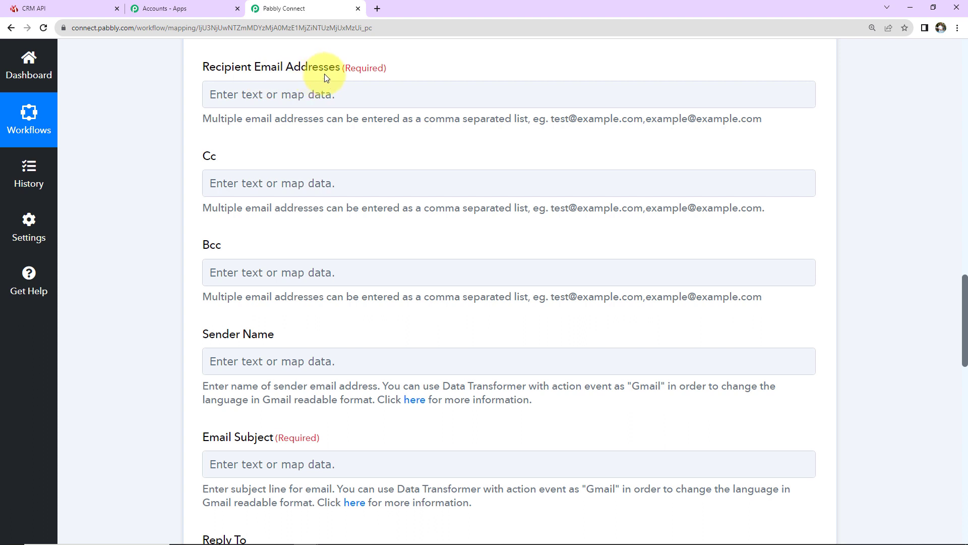
click(227, 88)
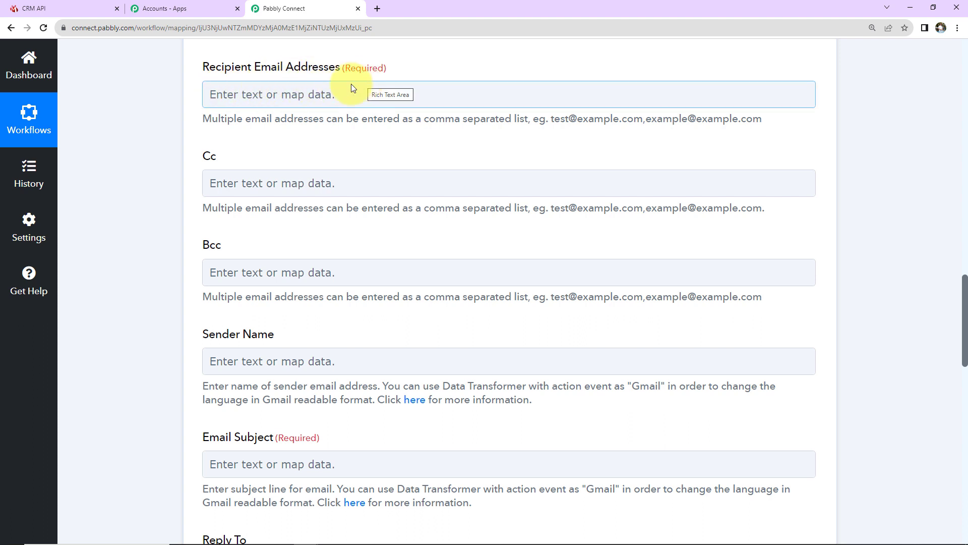
click(243, 94)
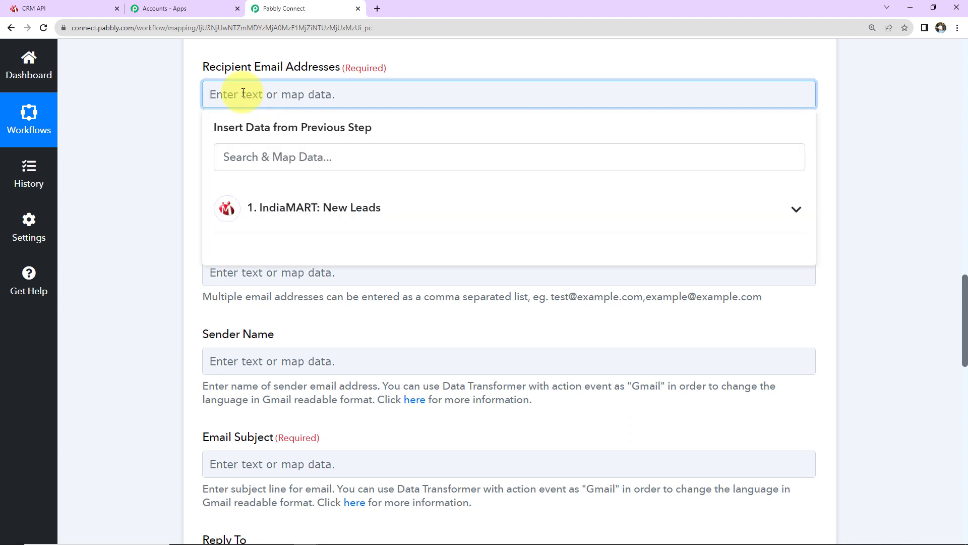
click(290, 216)
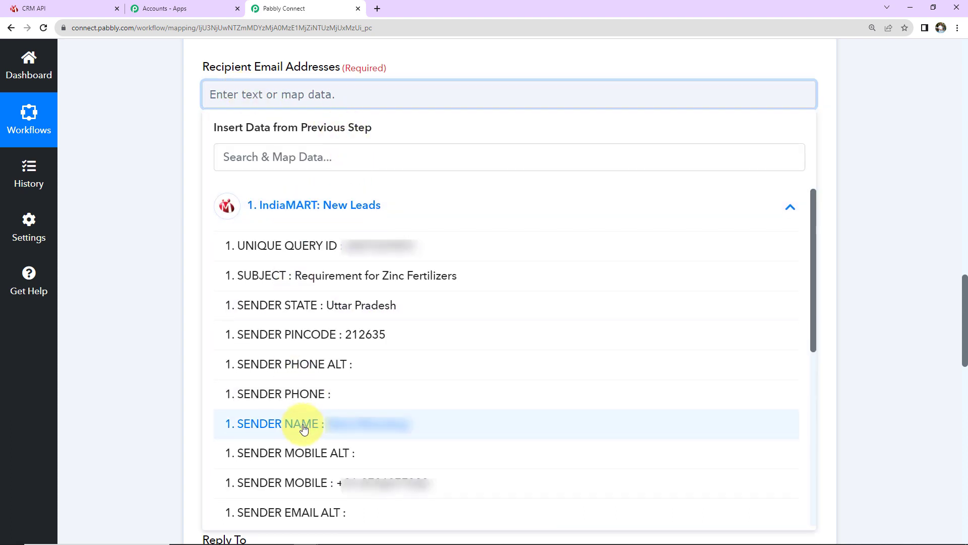
scroll(303, 424, down, 5)
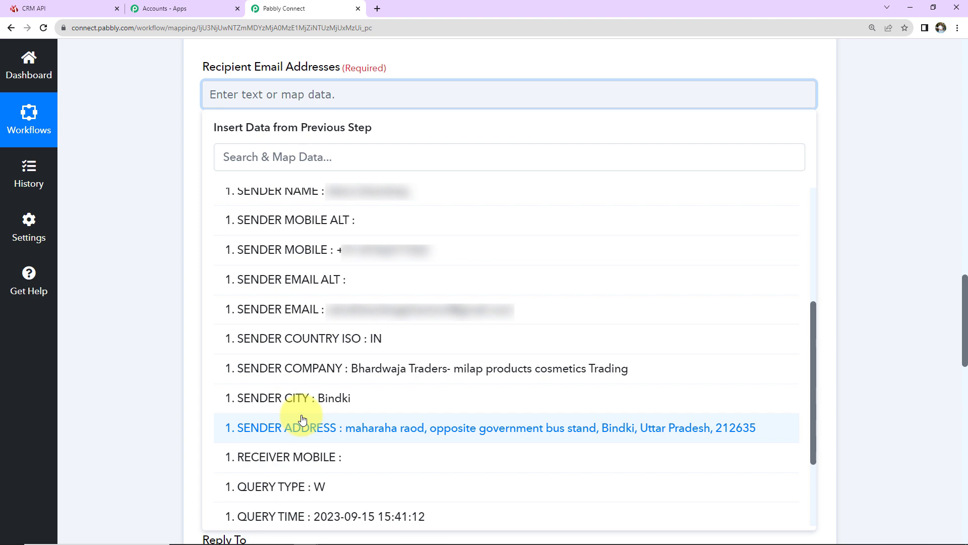
click(311, 312)
click(138, 231)
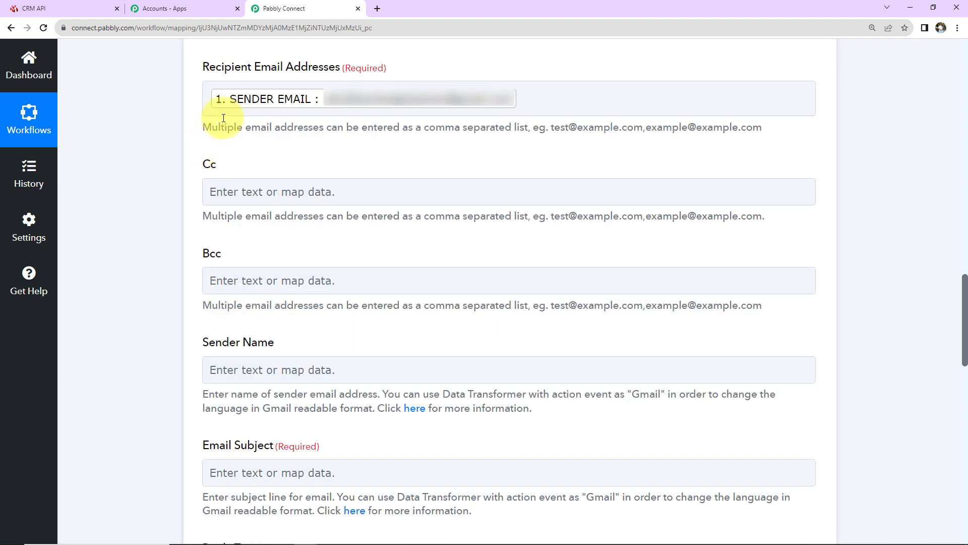
click(309, 115)
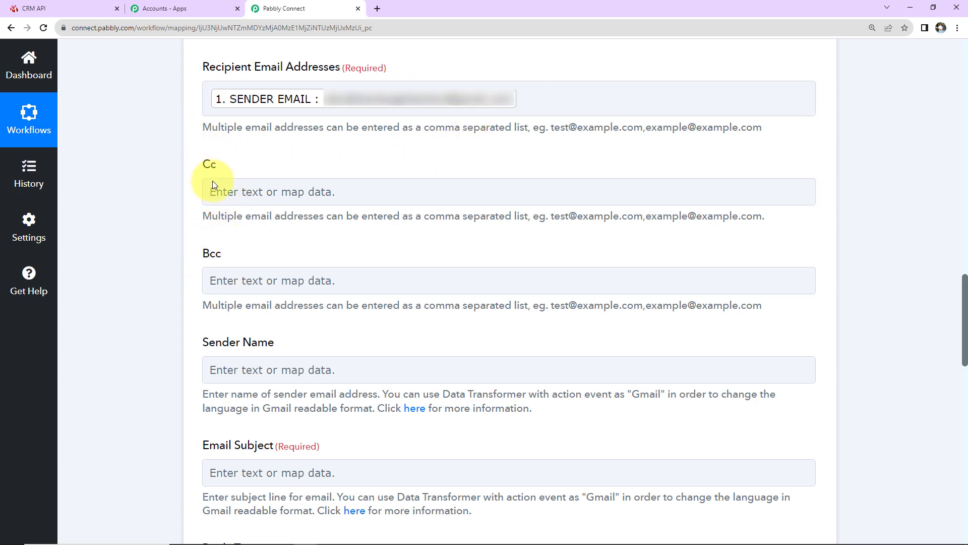
Set the email's sender name to Pabbly Connect.
scroll(373, 244, down, 5)
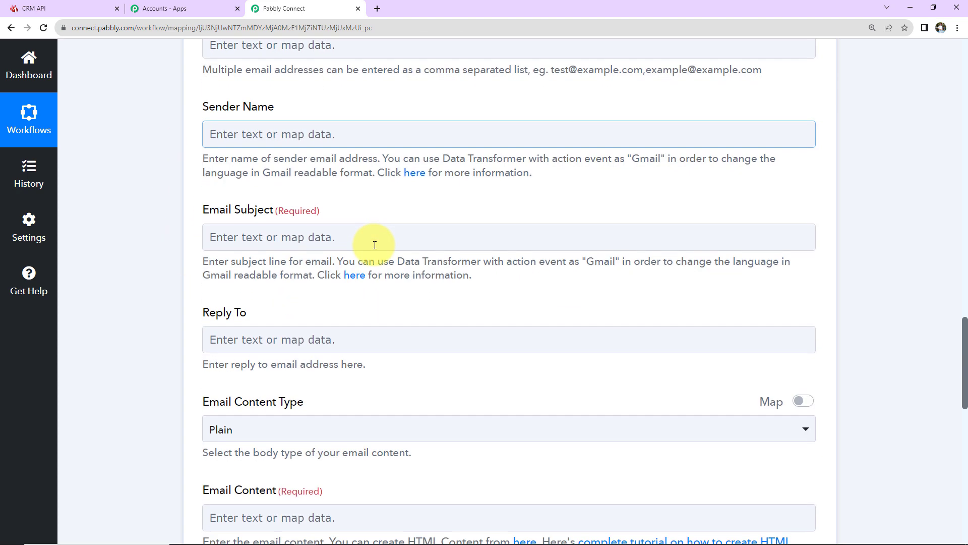
click(270, 136)
text(Pabbly)
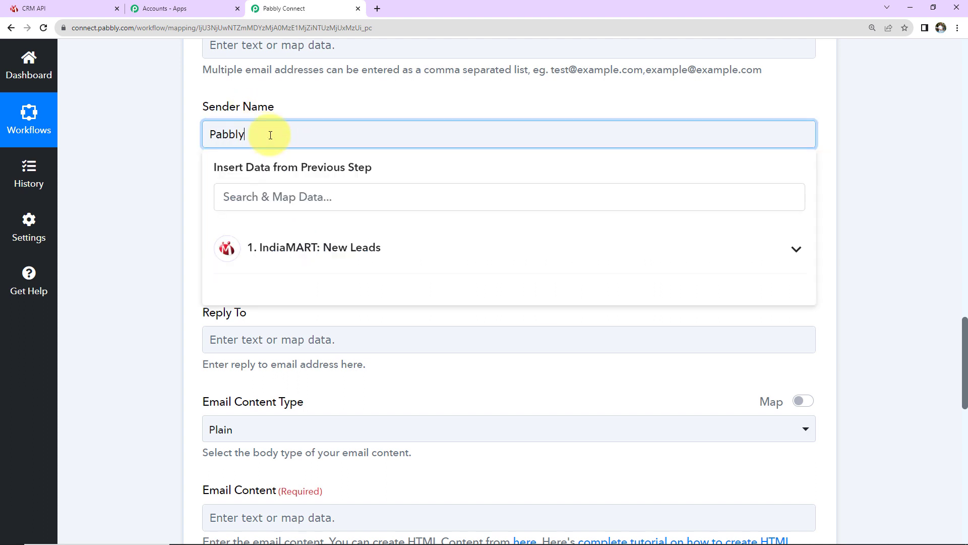
text( Connect)
scroll(264, 131, up, 2)
scroll(259, 195, down, 2)
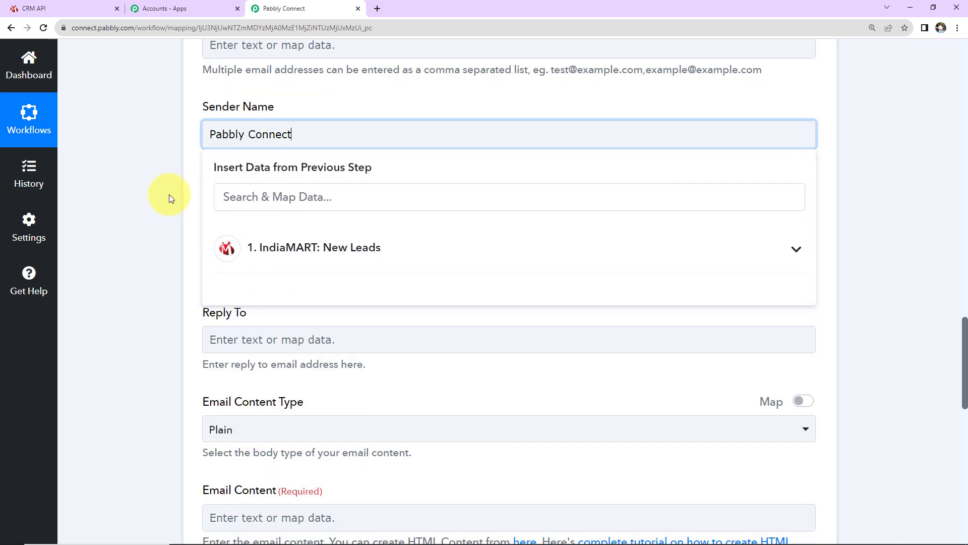
click(168, 198)
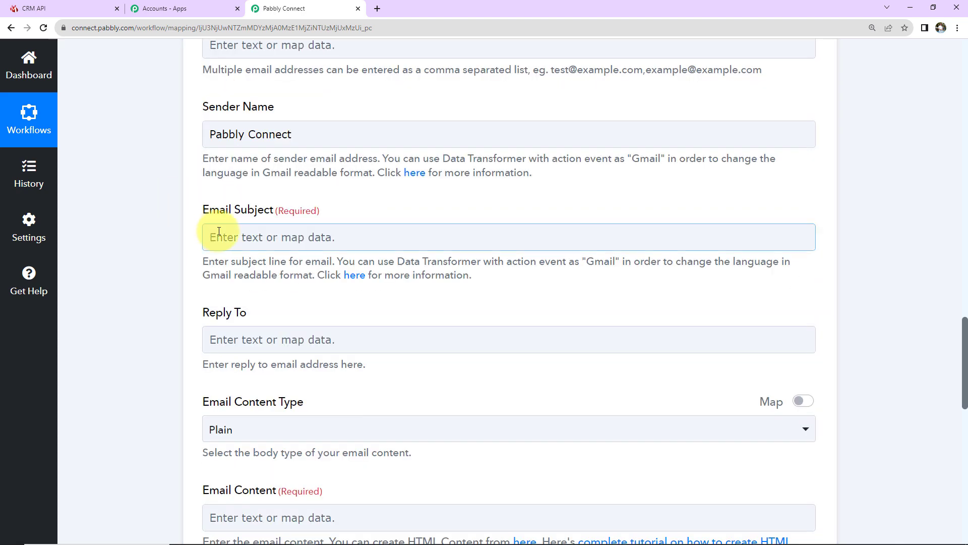
Set the email subject to "Query Received Successfully!".
click(272, 238)
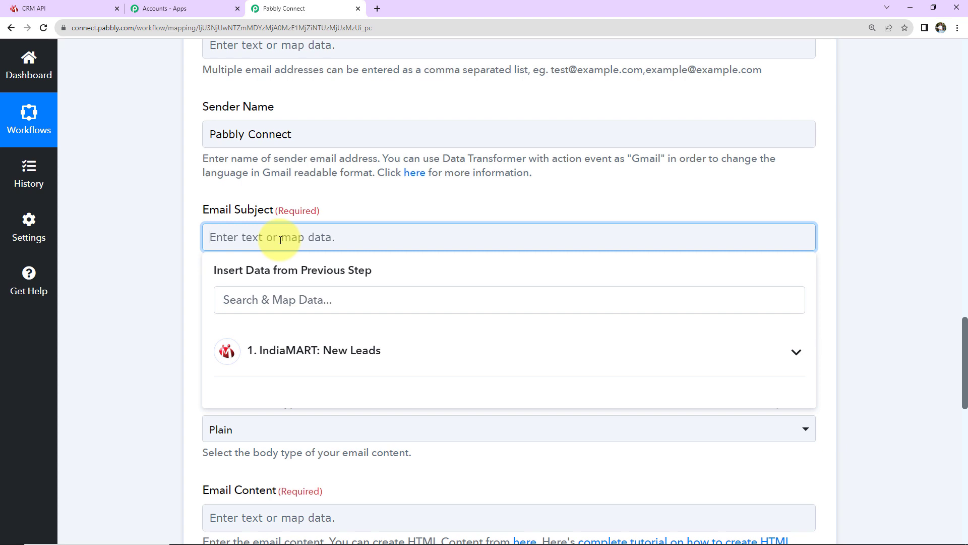
text(Query Received Successfully!)
click(165, 252)
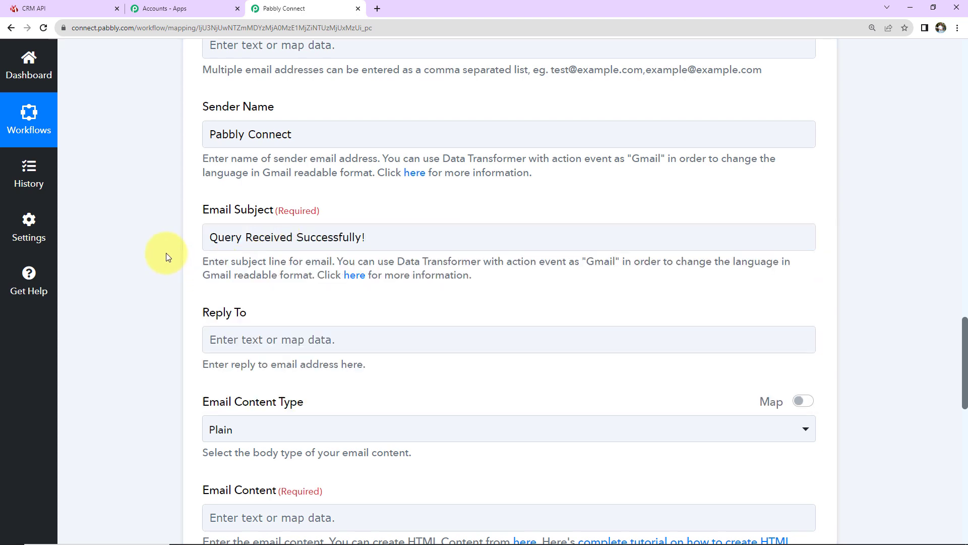
Begin the email content with the greeting "Dear", the mapped SENDER NAME field and a comma, followed by a new line.
scroll(168, 257, down, 2)
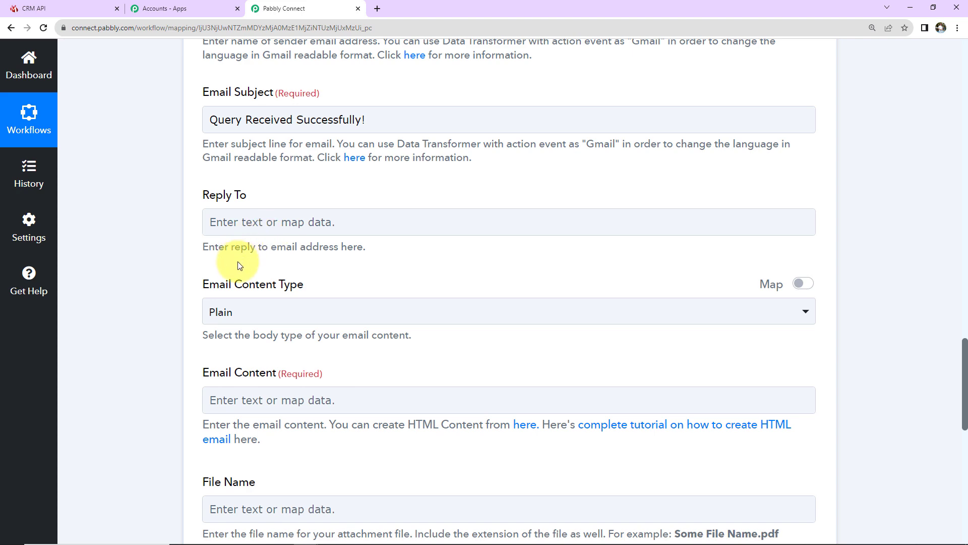
scroll(302, 277, down, 2)
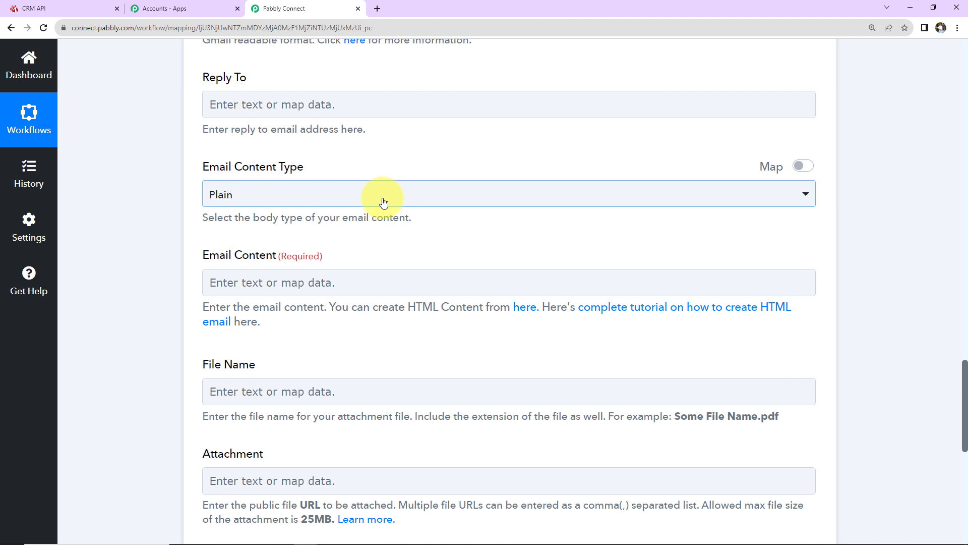
scroll(383, 202, down, 2)
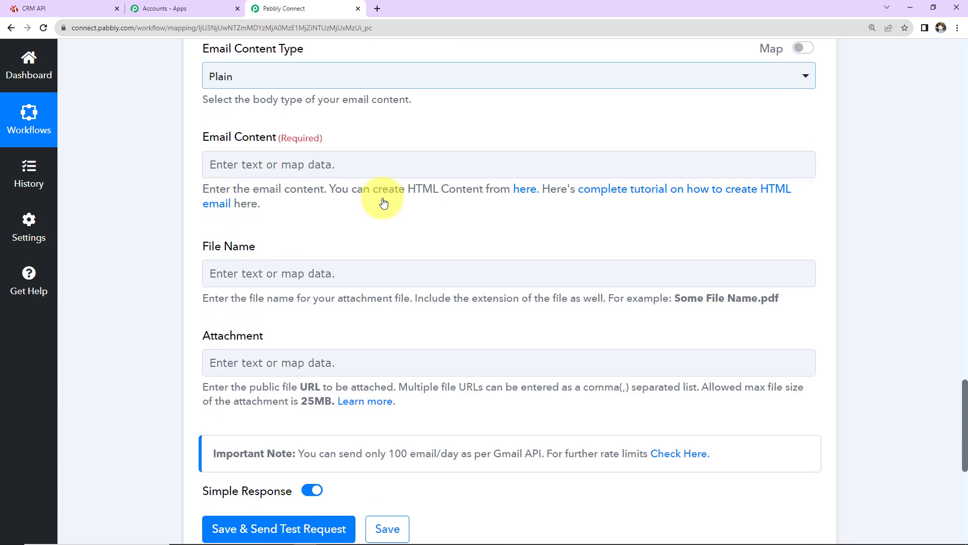
click(321, 165)
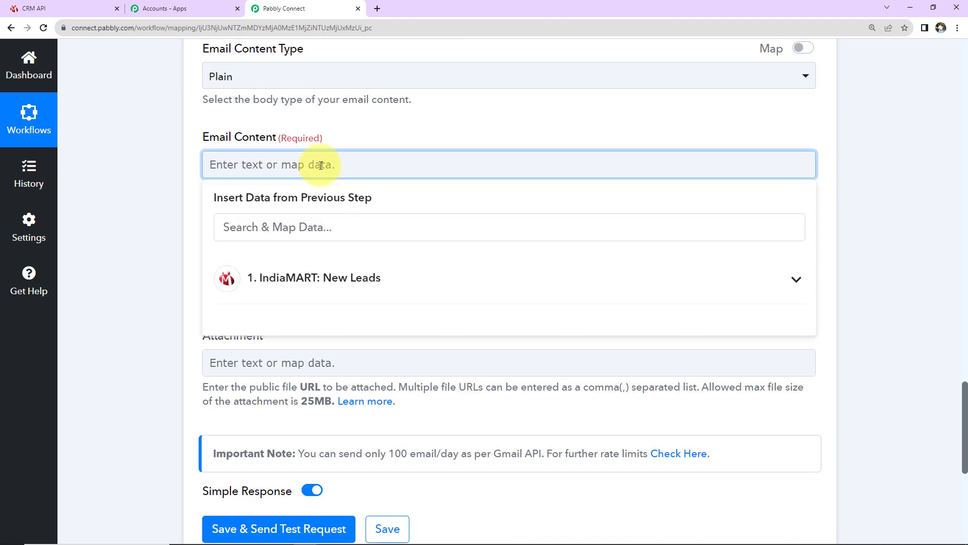
text(Dear)
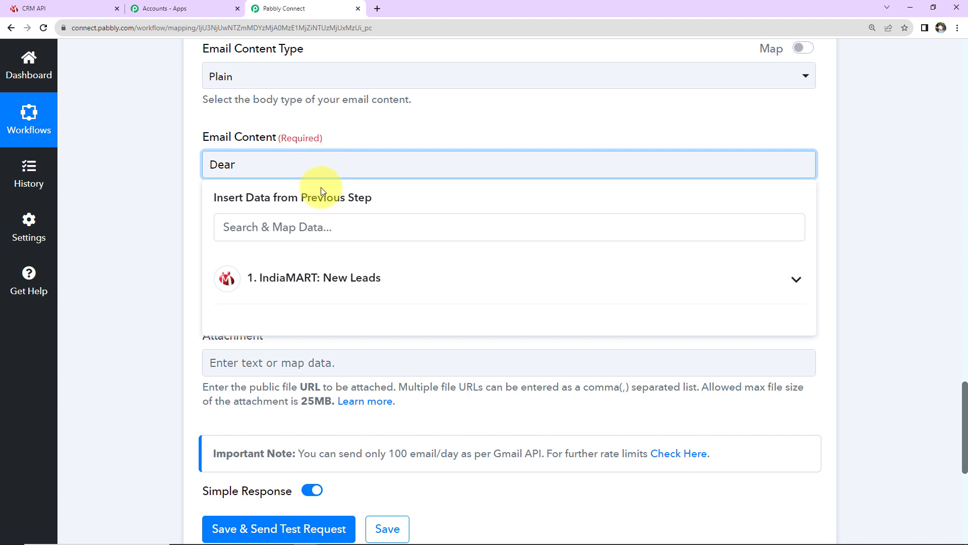
click(313, 276)
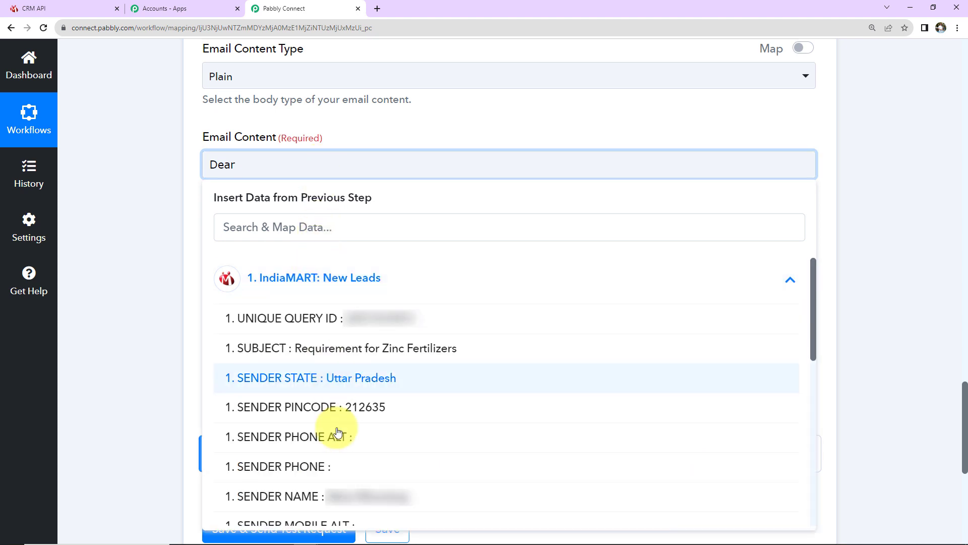
click(335, 496)
text(,)
key(Return)
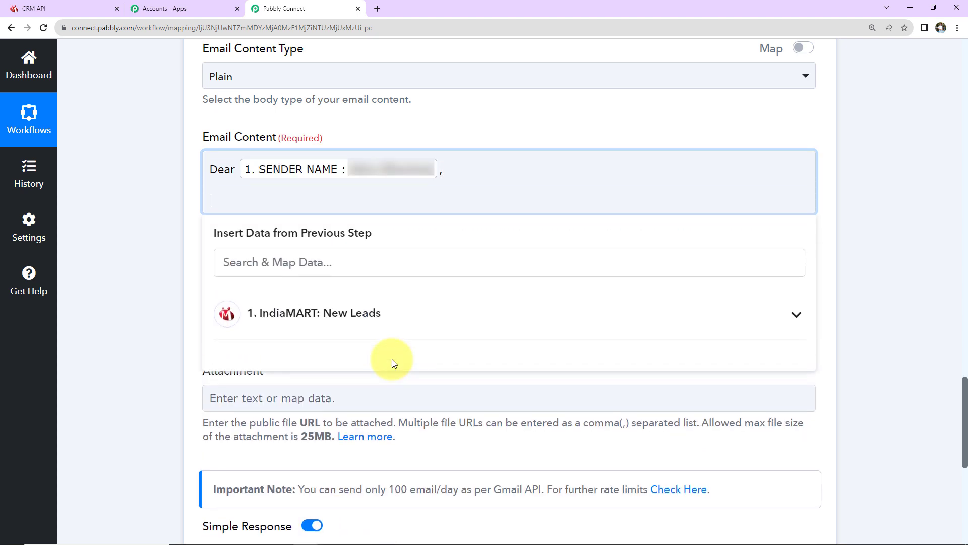
Paste the prepared query acknowledgement text below the greeting and replace its --- placeholder with the lead's SUBJECT field.
key(ctrl+v)
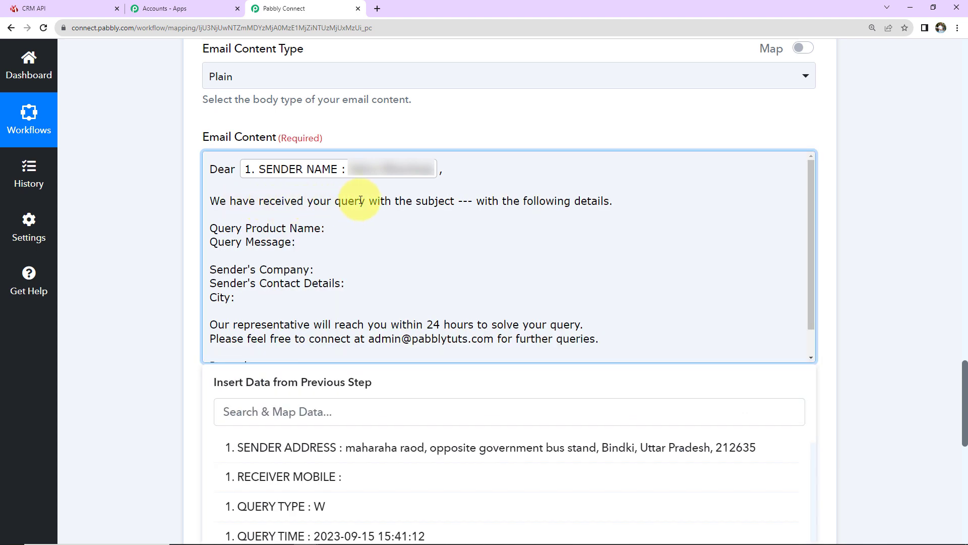
drag(474, 201, 461, 200)
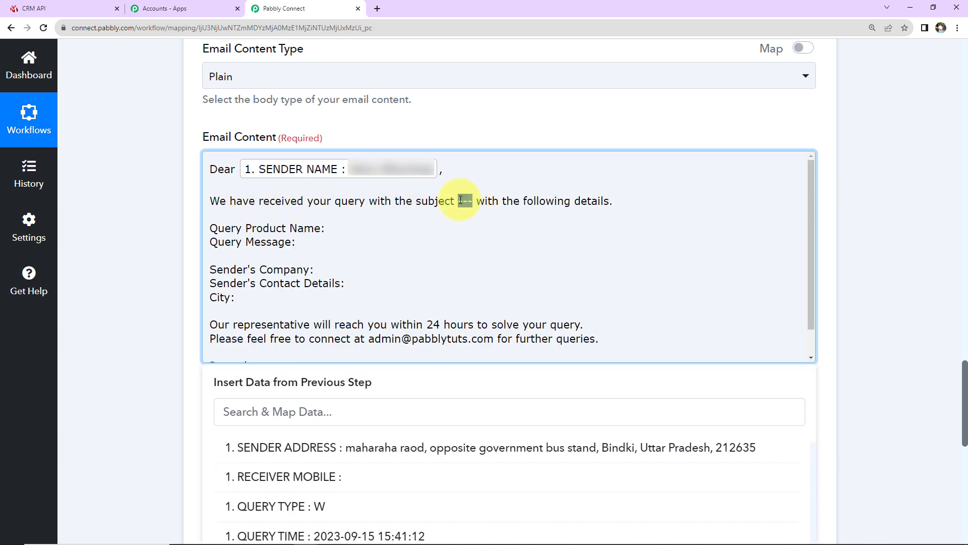
key(BackSpace)
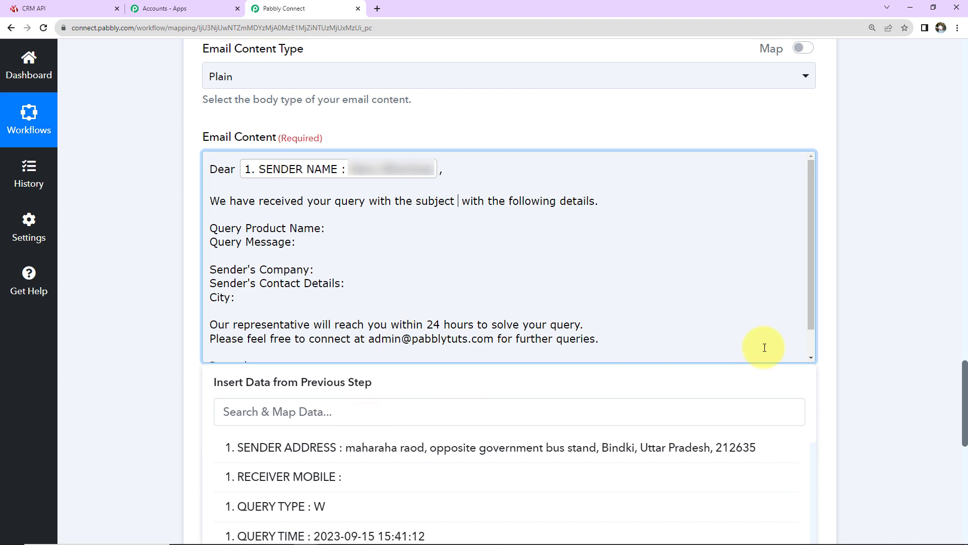
scroll(869, 296, down, 1)
scroll(867, 293, down, 2)
scroll(376, 435, up, 5)
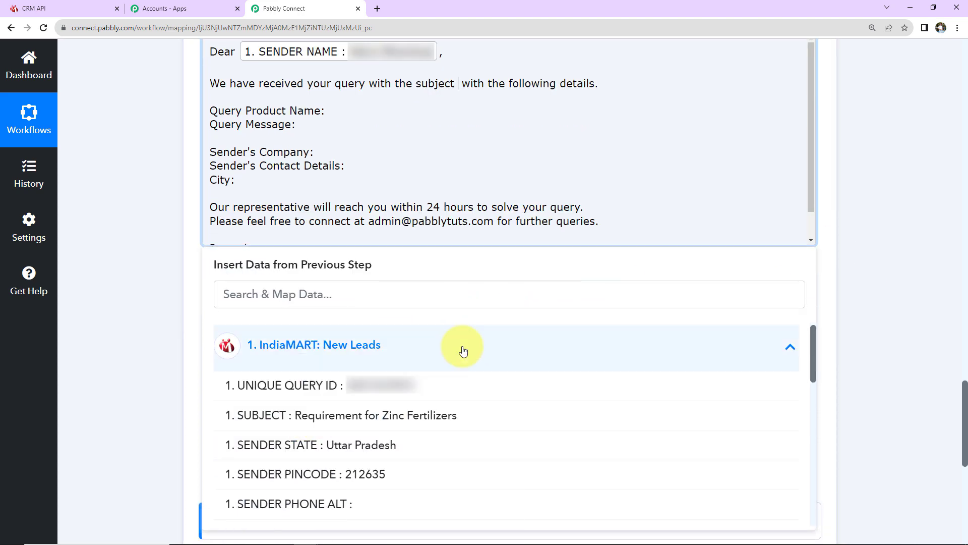
click(285, 413)
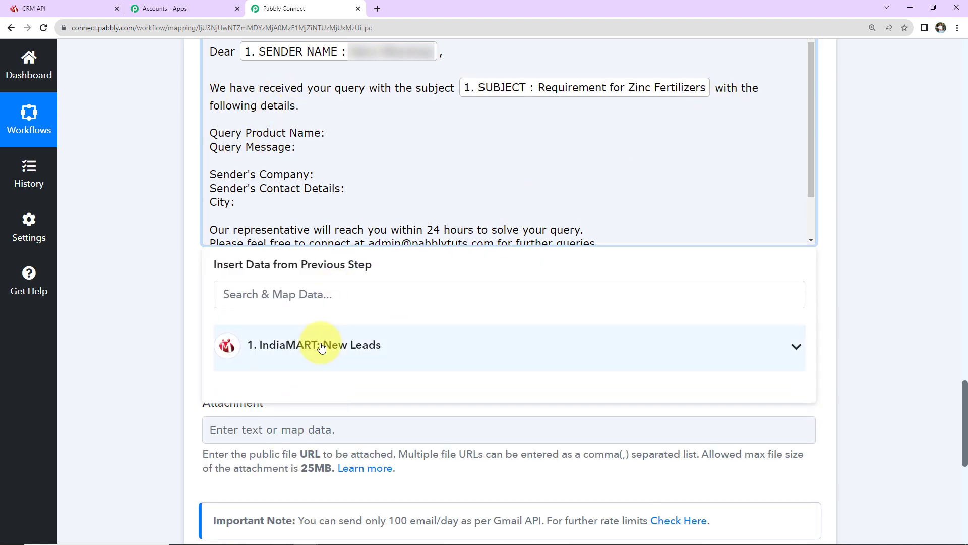
Map the QUERY PRODUCT NAME and QUERY MESSAGE fields after their matching labels in the email content.
click(281, 345)
scroll(335, 421, down, 5)
click(317, 425)
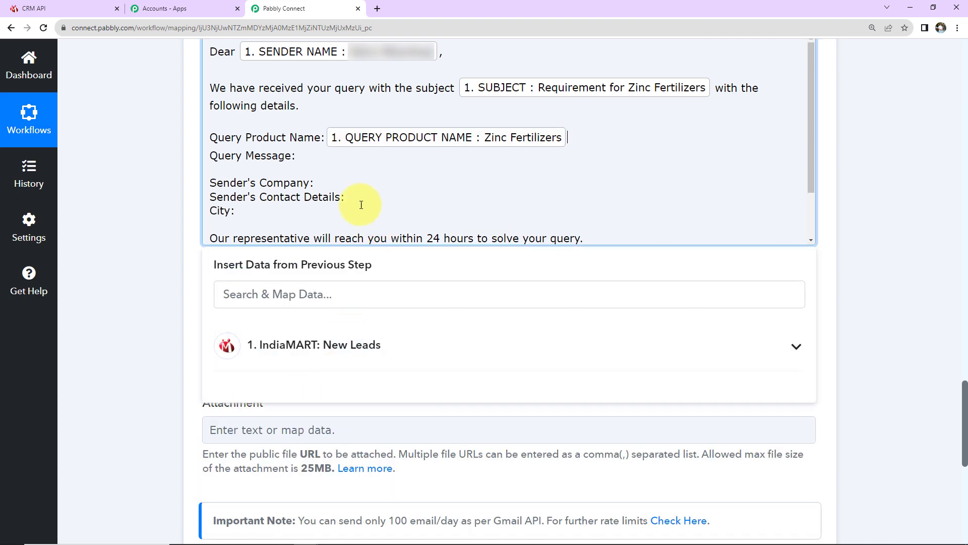
click(308, 156)
click(296, 339)
scroll(342, 449, down, 5)
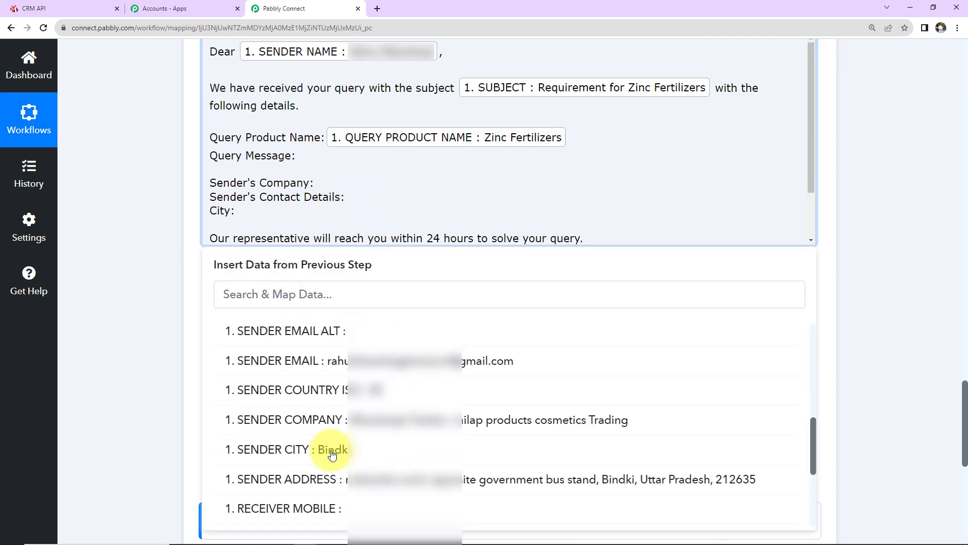
click(315, 450)
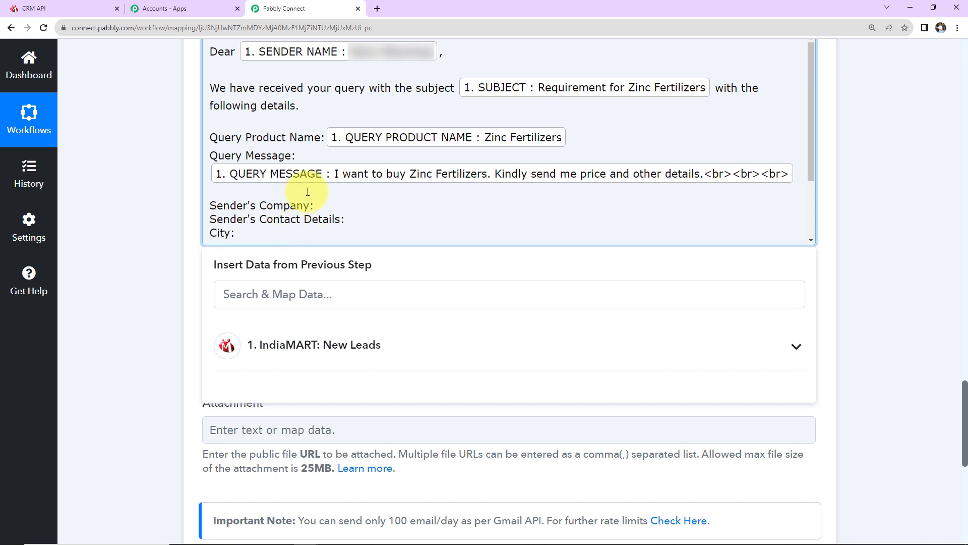
Map SENDER COMPANY after the Sender's Company label and SENDER MOBILE after the Sender's Contact Details label.
click(319, 206)
click(309, 352)
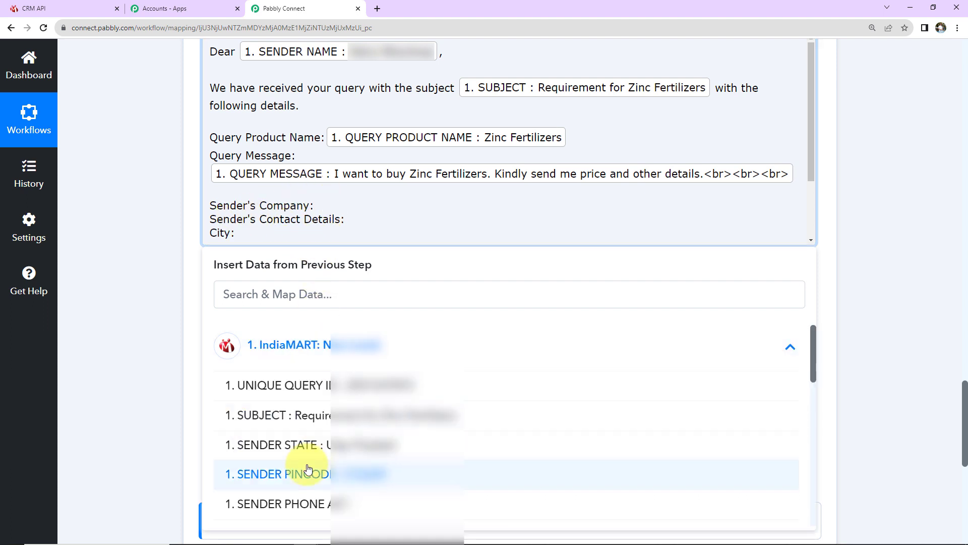
scroll(309, 471, down, 3)
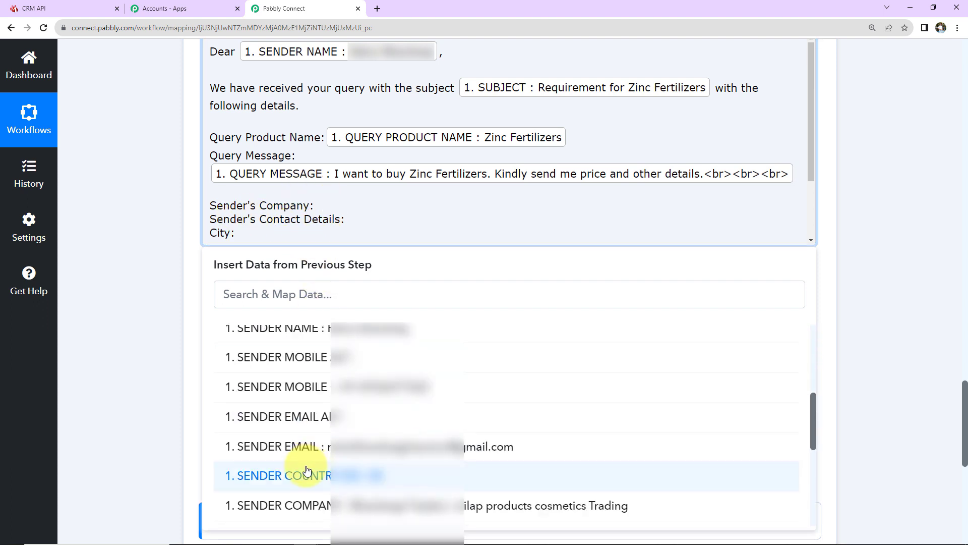
click(298, 506)
click(381, 222)
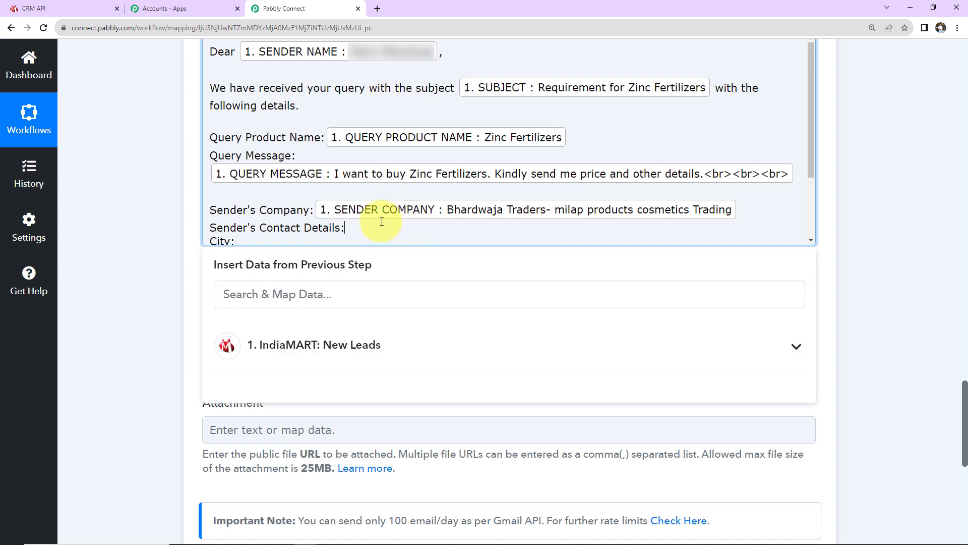
click(259, 343)
scroll(324, 421, down, 3)
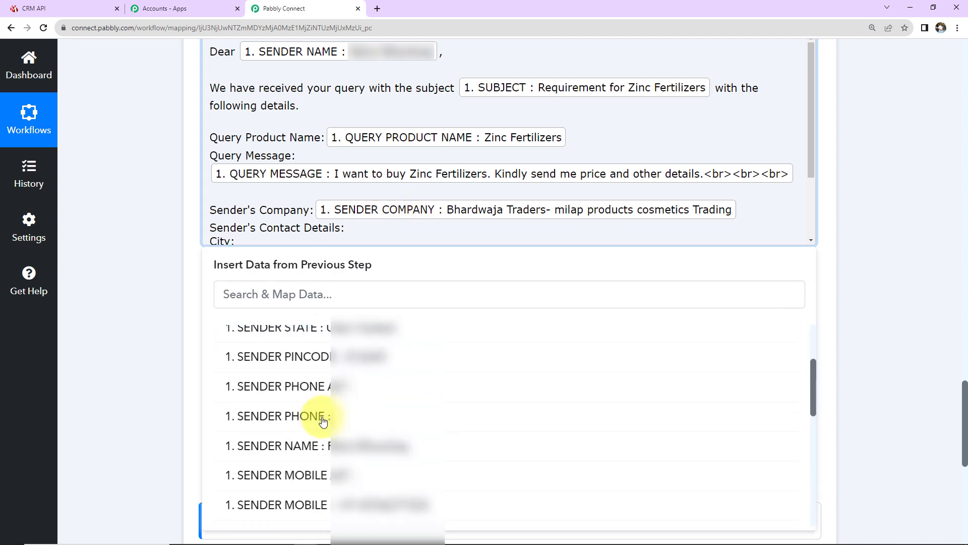
click(302, 504)
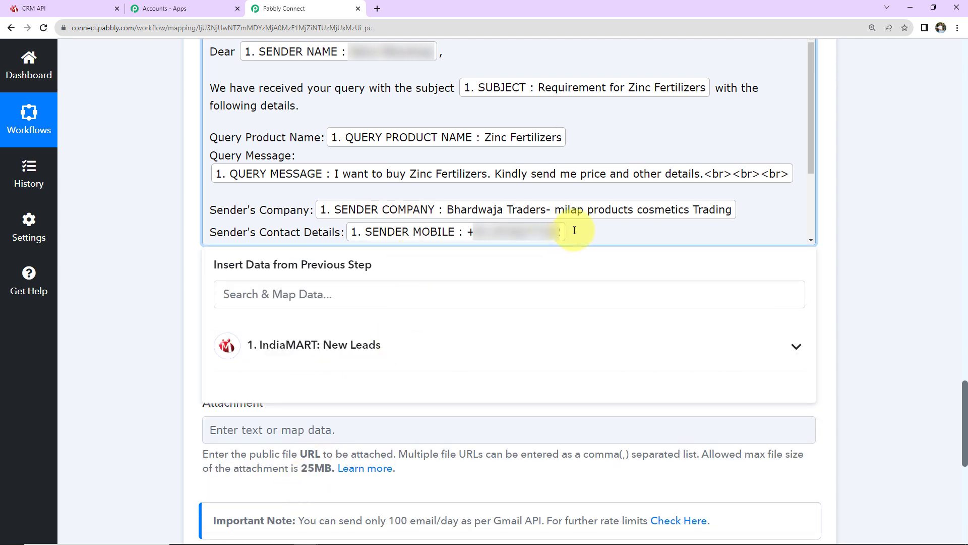
Map the lead's SENDER CITY field after the City label in the email content and close the mapping list.
scroll(569, 222, down, 2)
click(237, 149)
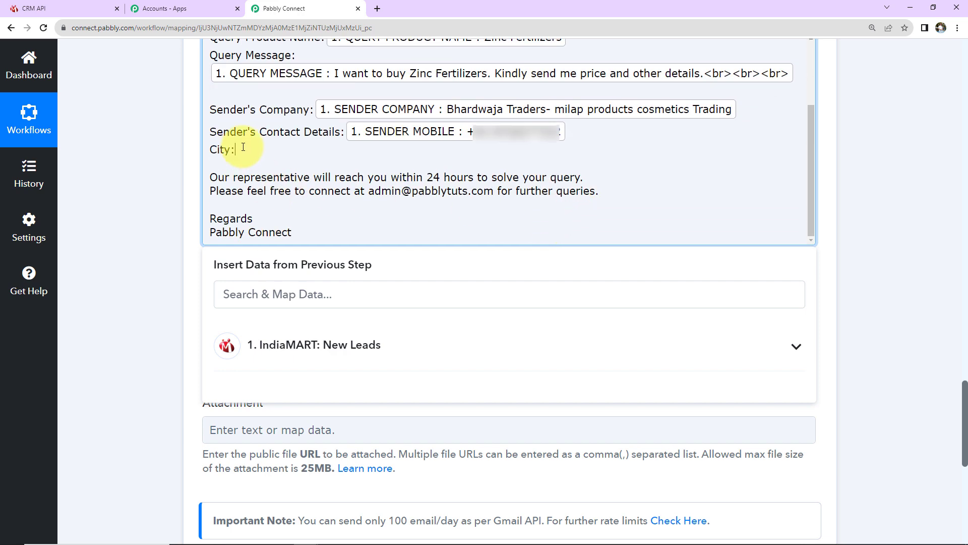
click(266, 337)
scroll(310, 414, down, 5)
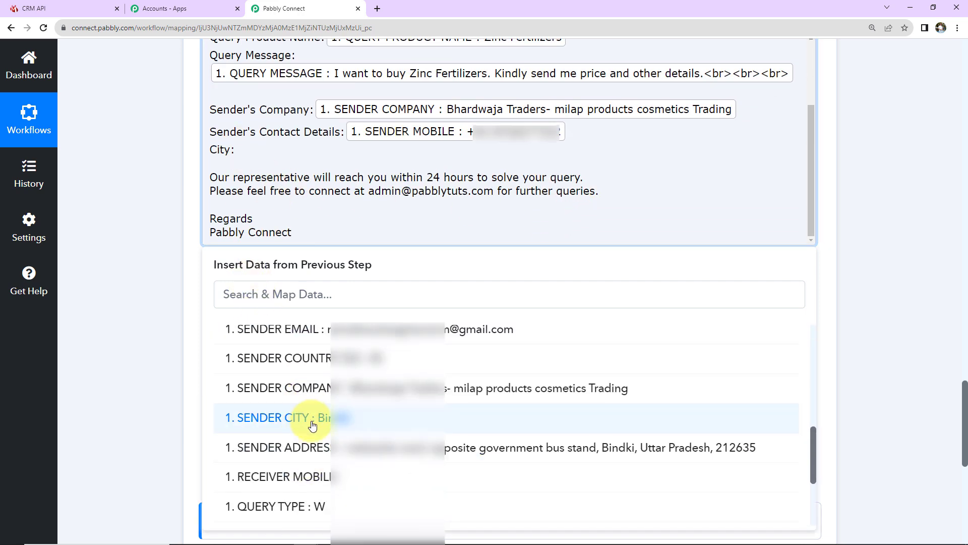
click(313, 418)
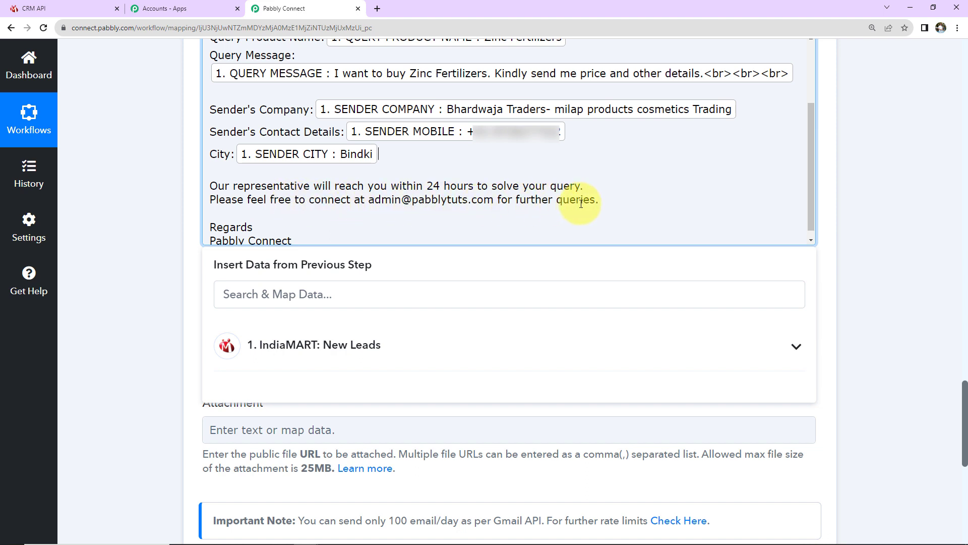
click(175, 214)
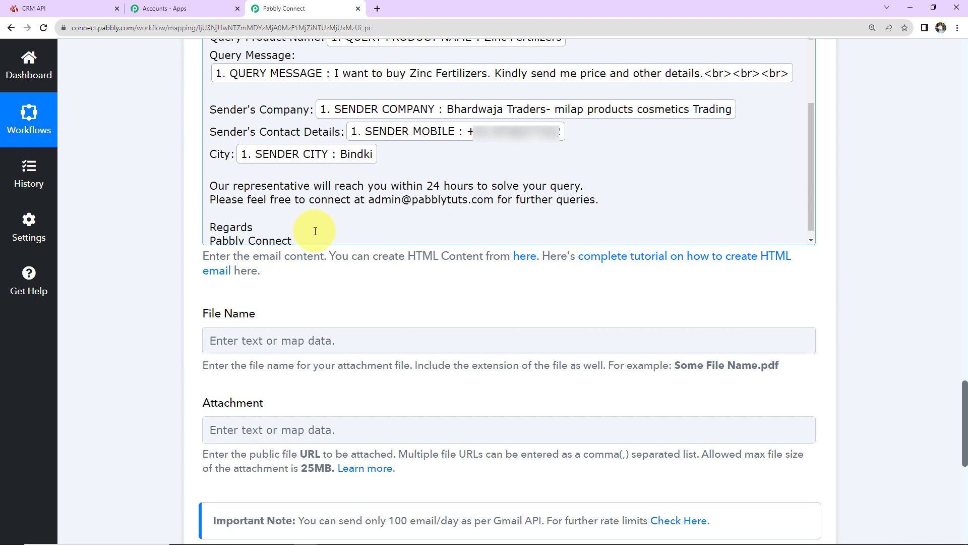
Save the email step with a test request, leaving the attachment fields empty, and open the "Query Received Successfully!" email in Gmail.
scroll(304, 298, down, 2)
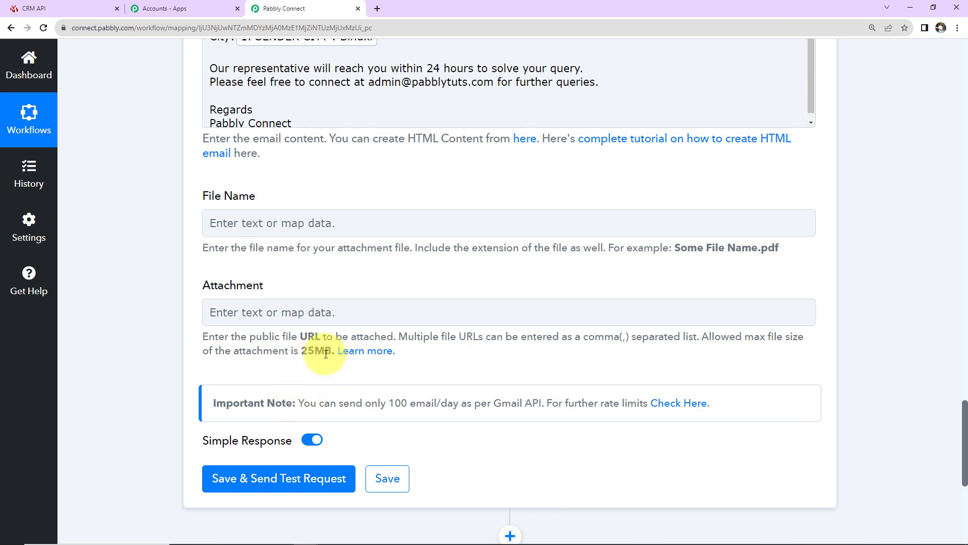
scroll(326, 356, down, 2)
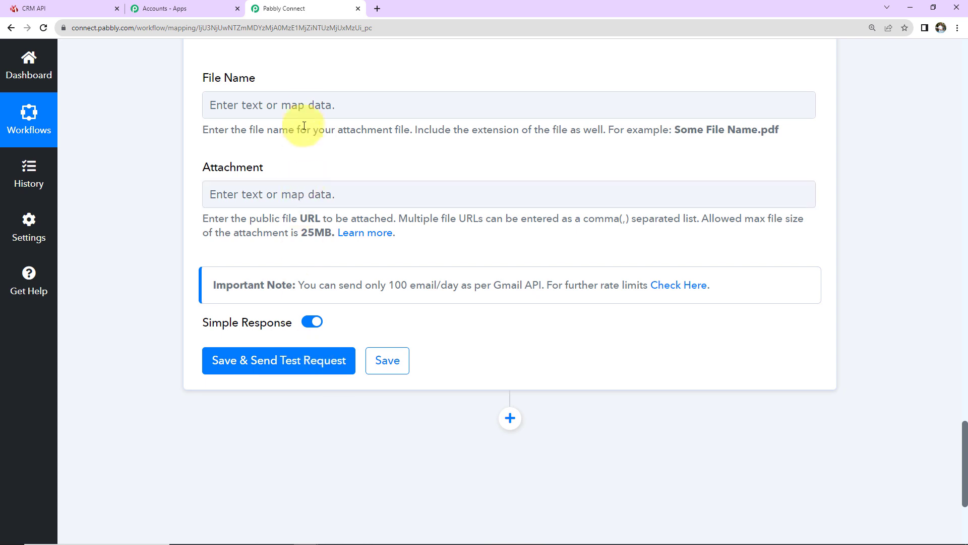
click(237, 359)
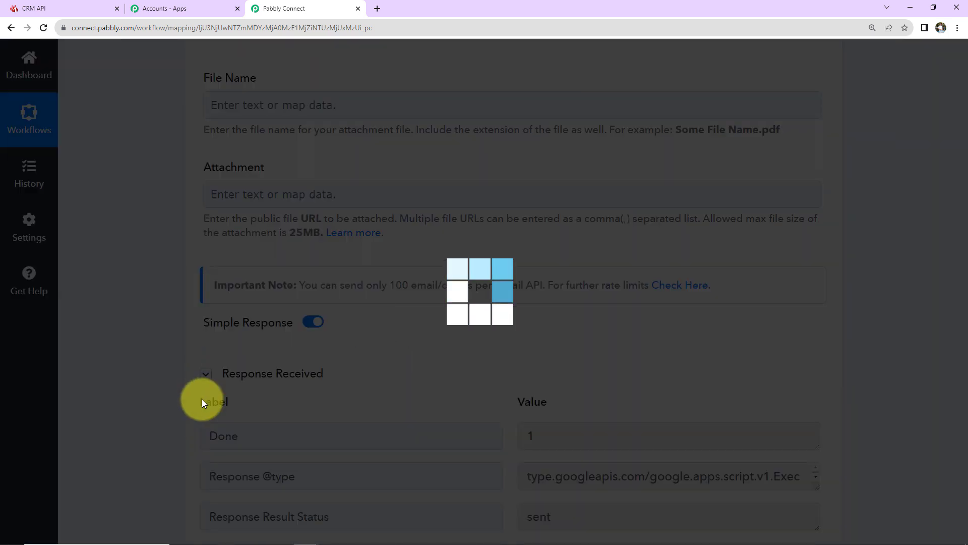
scroll(135, 371, down, 4)
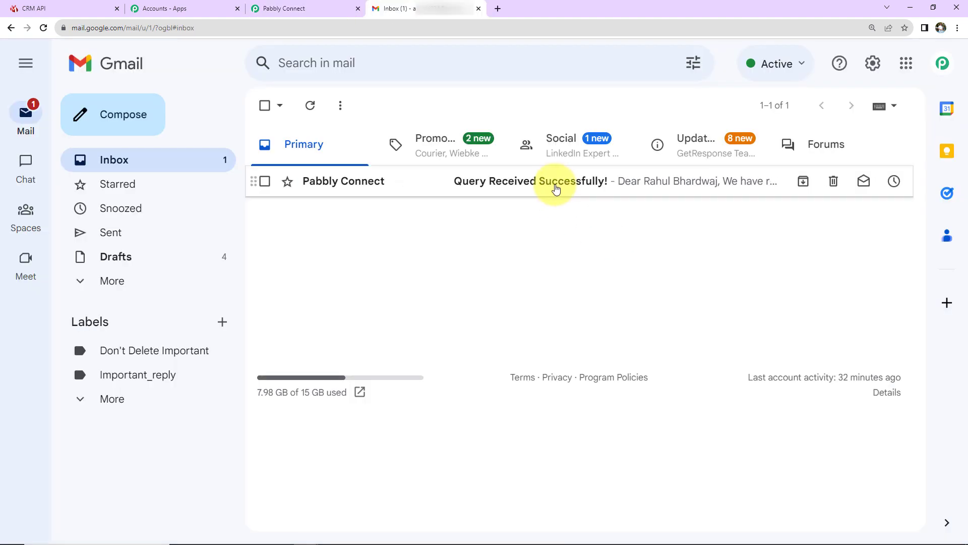
click(540, 192)
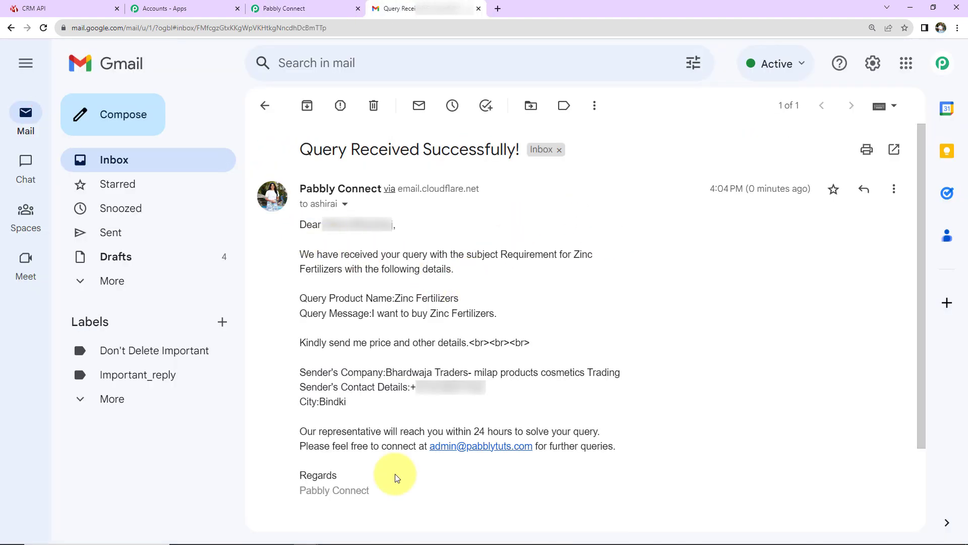